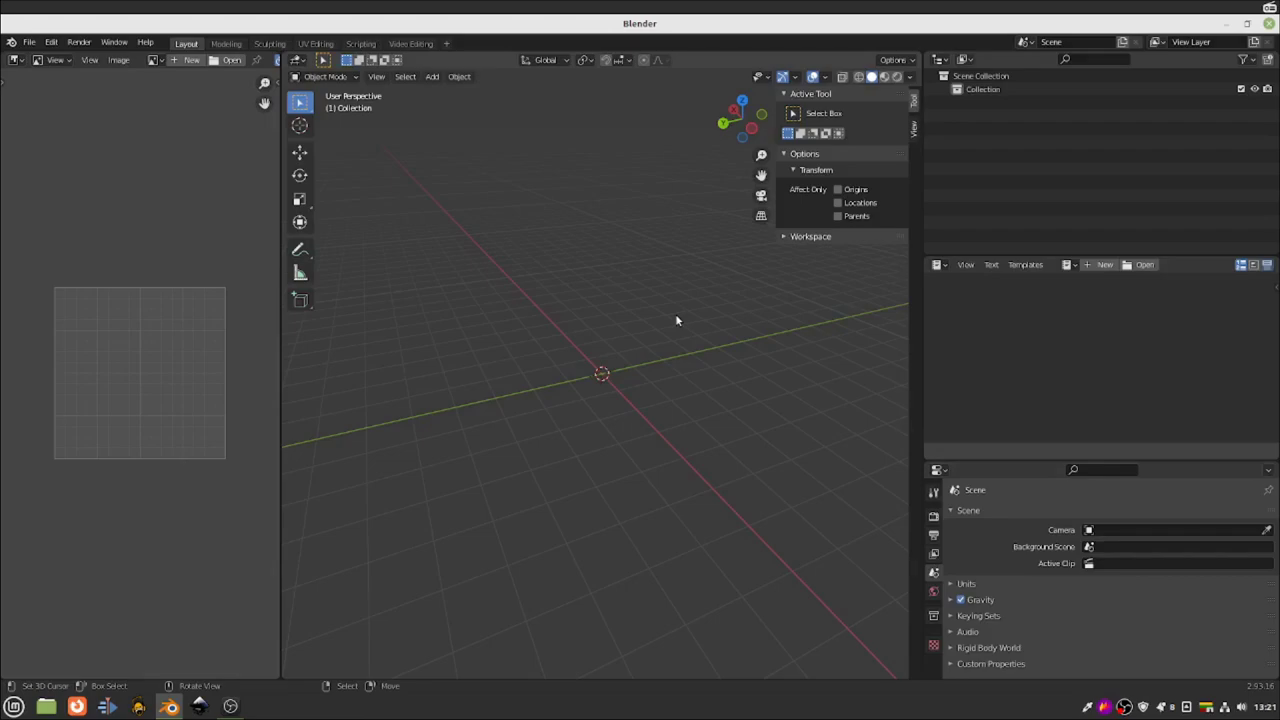
- Look up the Mesh: 3D-Print Toolbox add-on in the preferences and check its details and the preference saving options
click(51, 42)
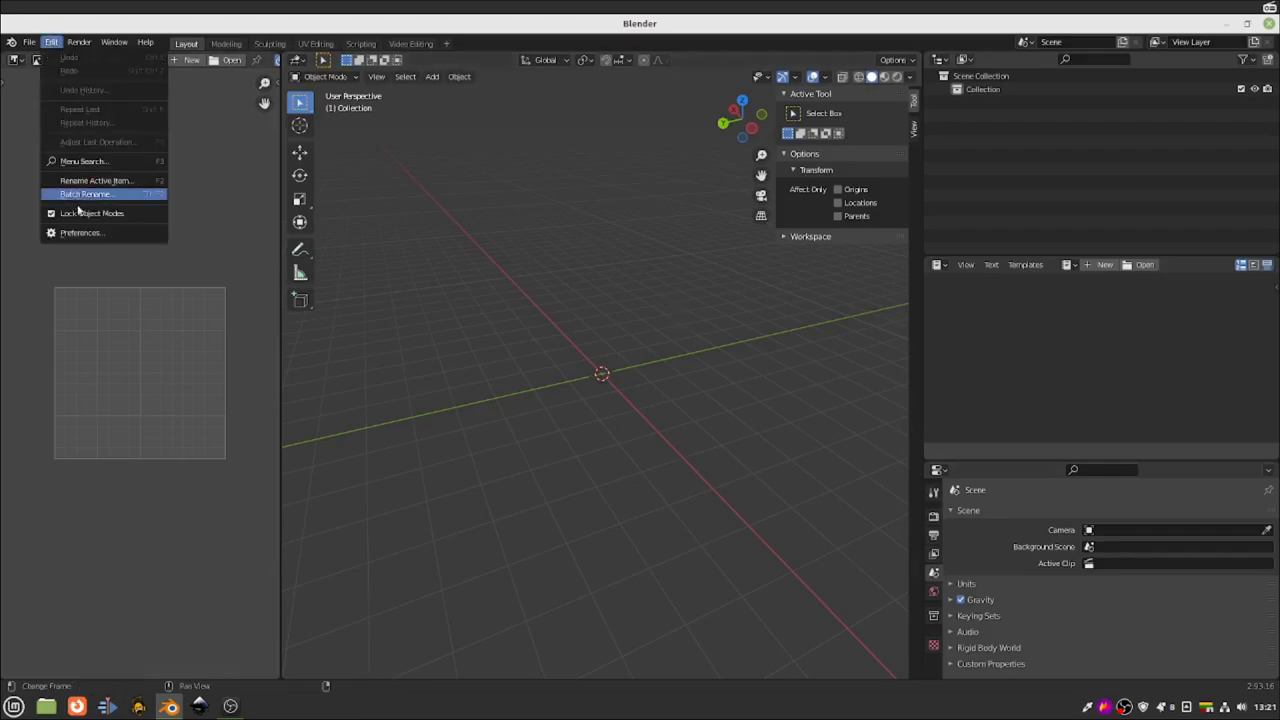
click(82, 232)
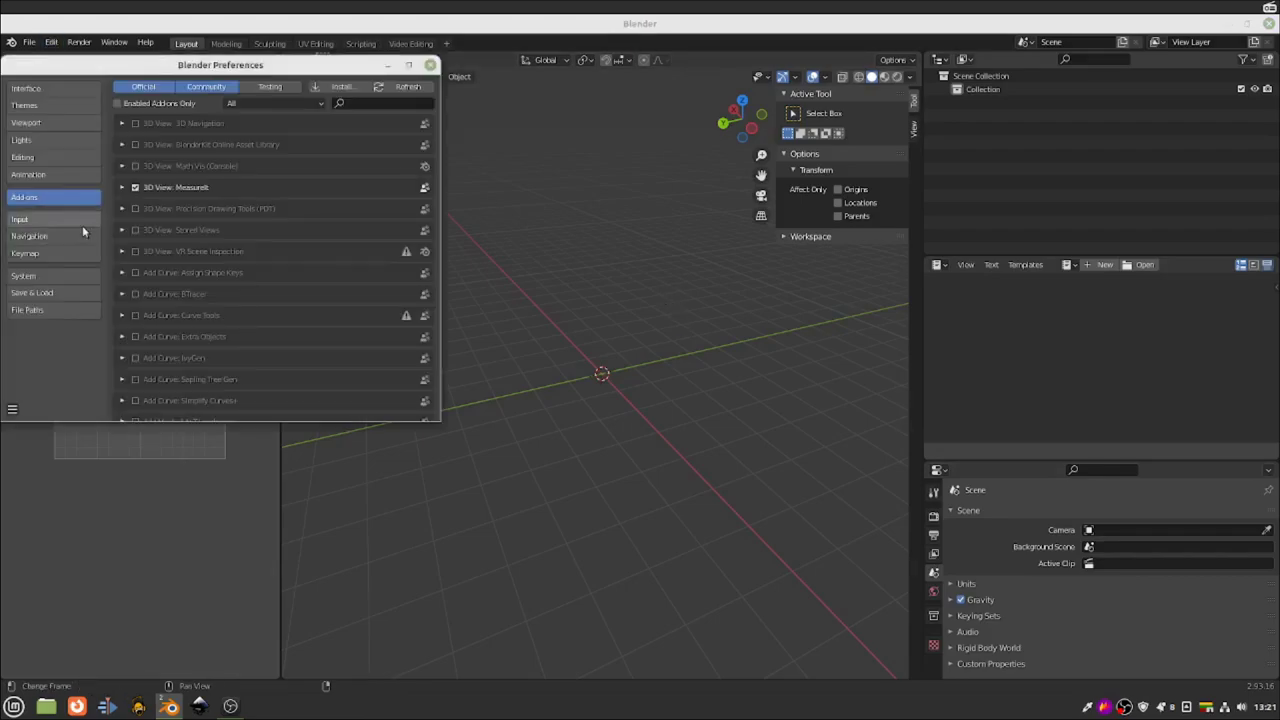
click(359, 102)
text(3d)
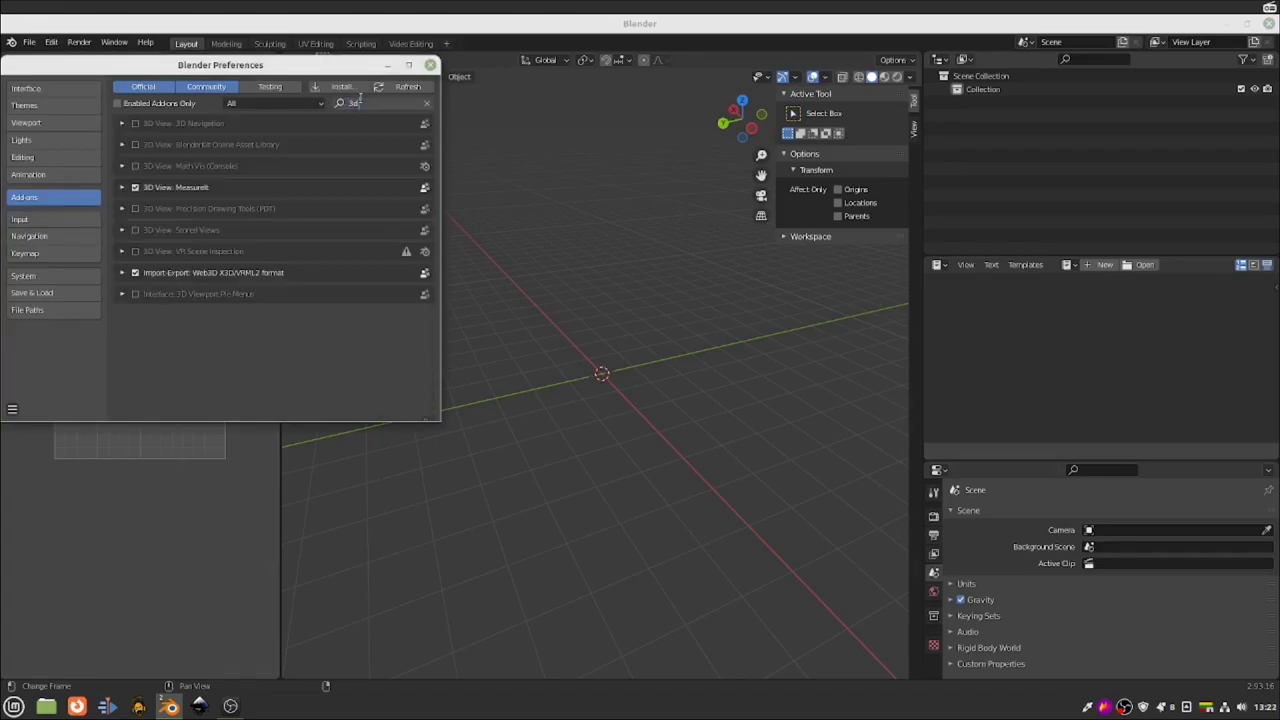
key(BackSpace)
key(BackSpace)
text(print)
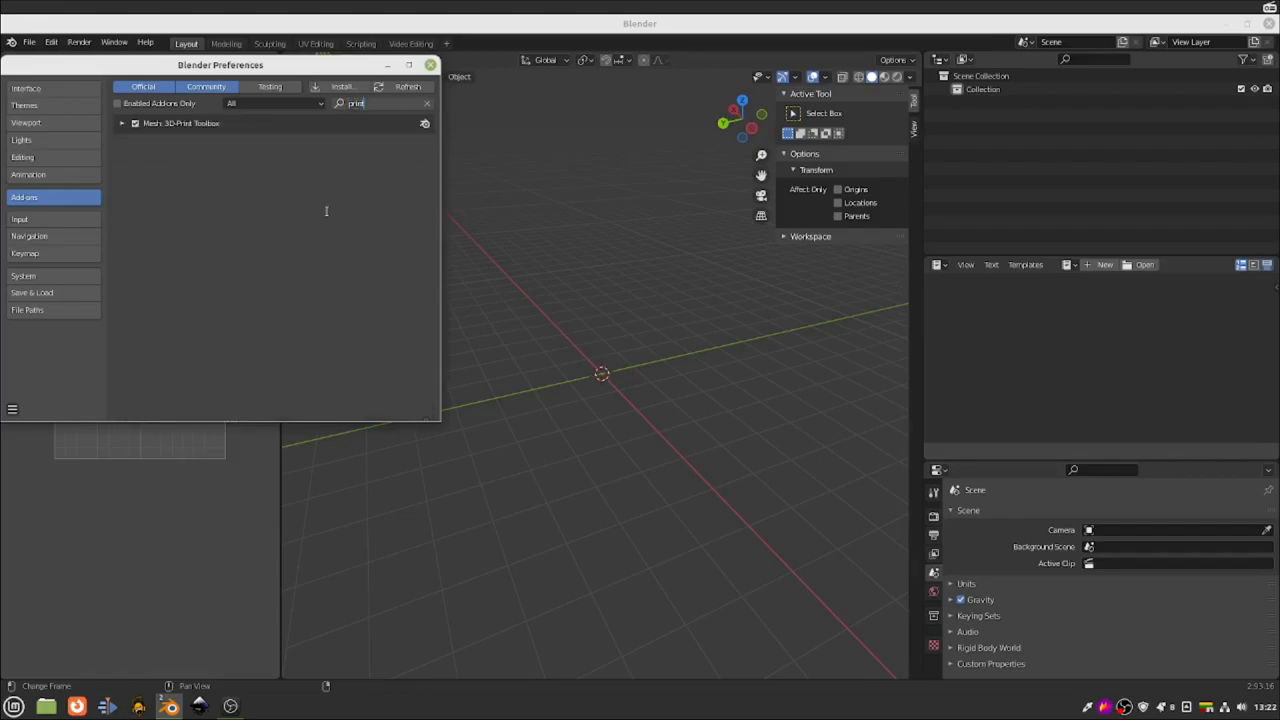
key(Return)
click(122, 123)
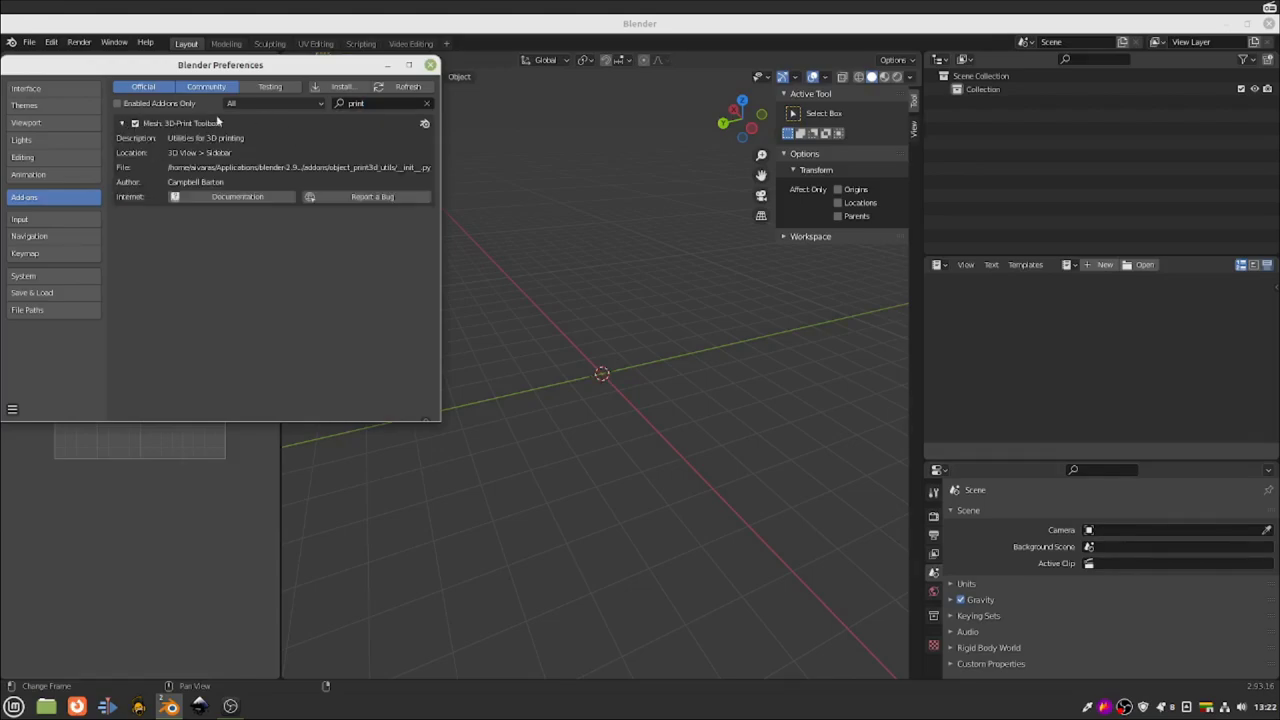
click(12, 409)
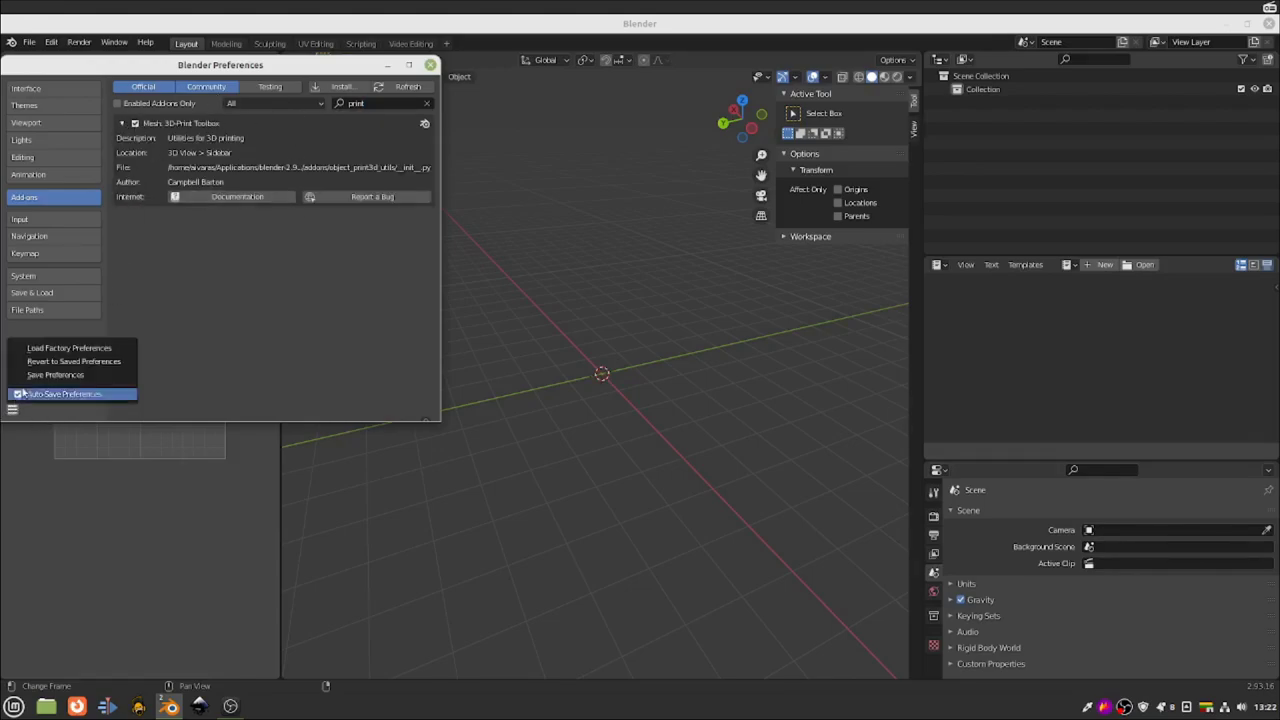
click(430, 65)
- Add a gear mesh at the scene origin
middle_drag(616, 328, 580, 345)
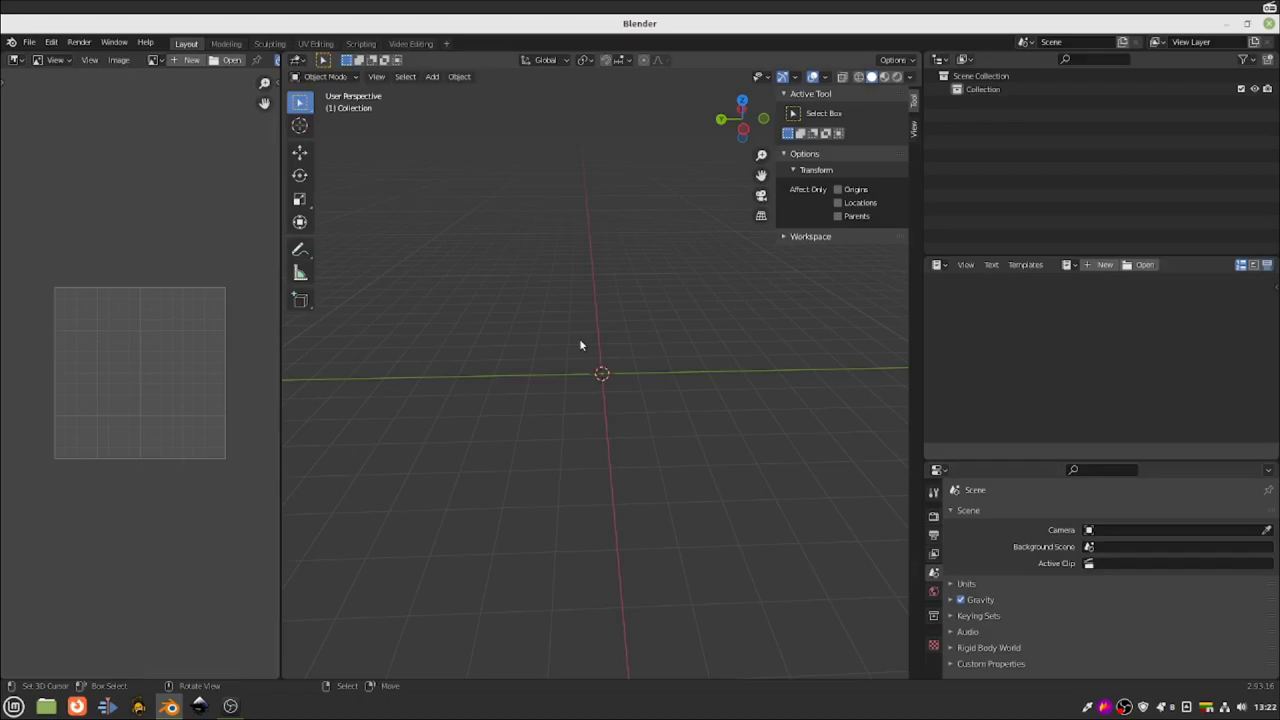
key(shift+a)
mouse_move(580, 343)
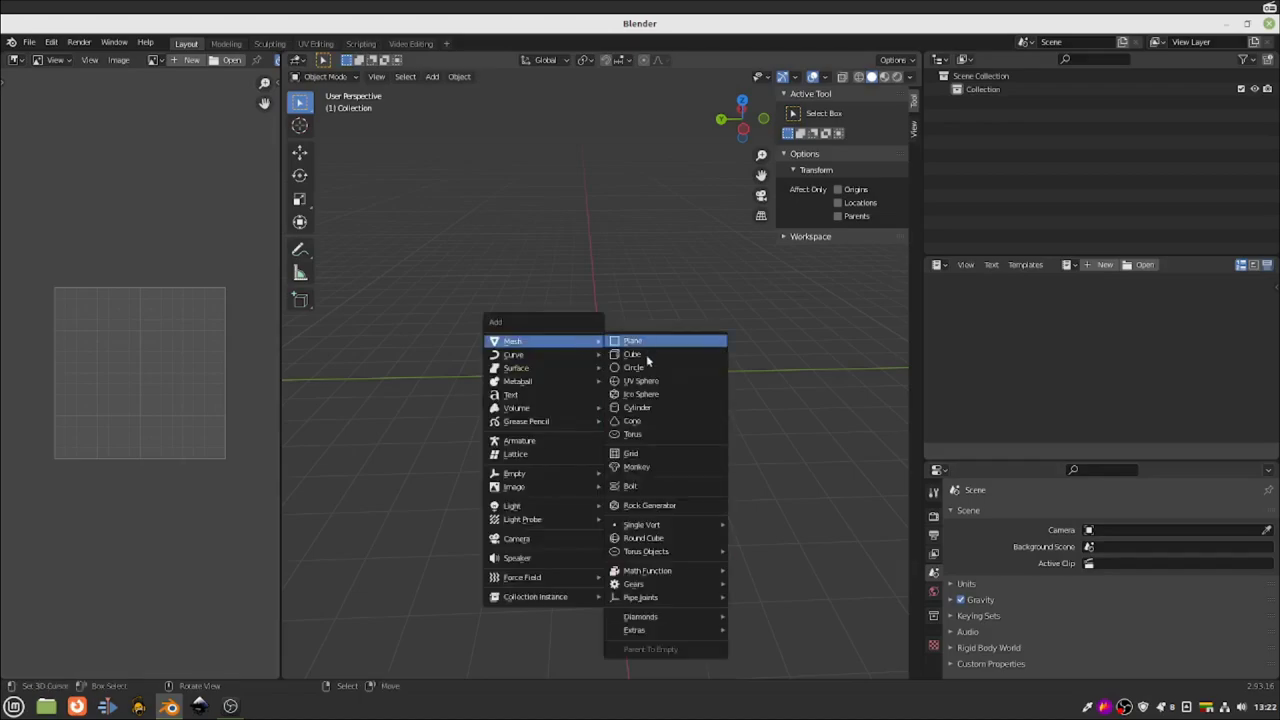
mouse_move(690, 585)
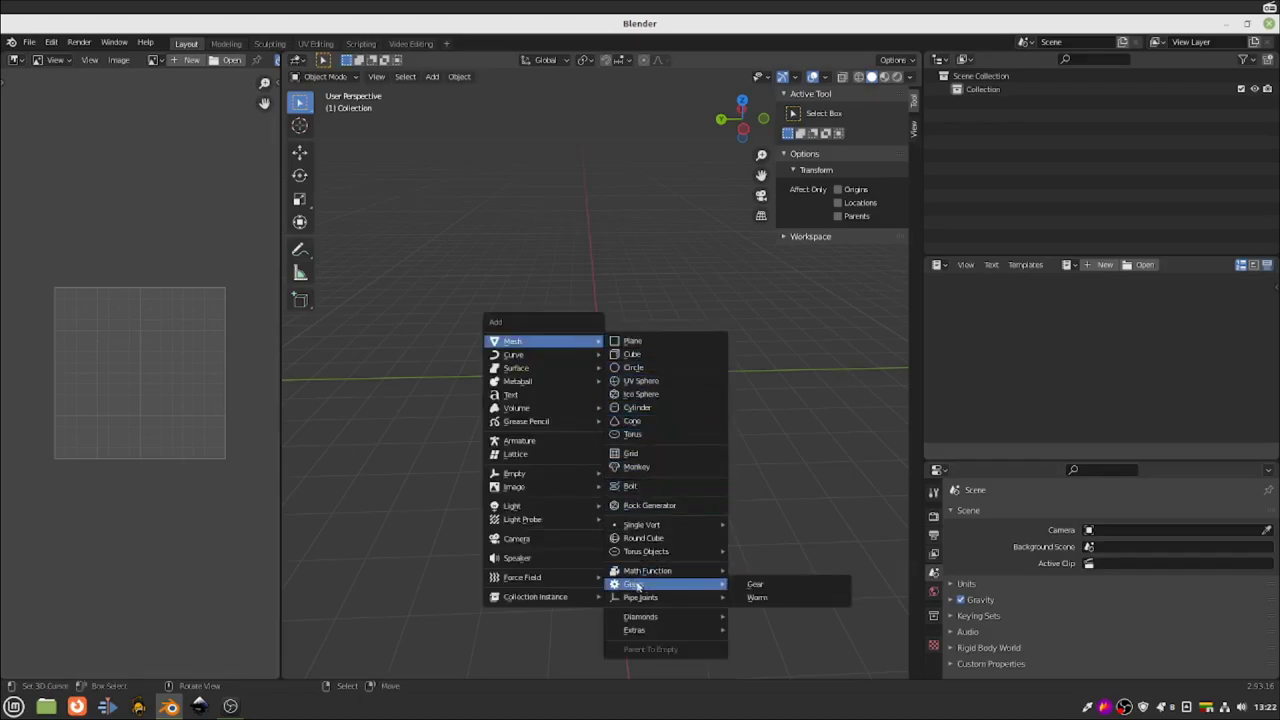
click(760, 585)
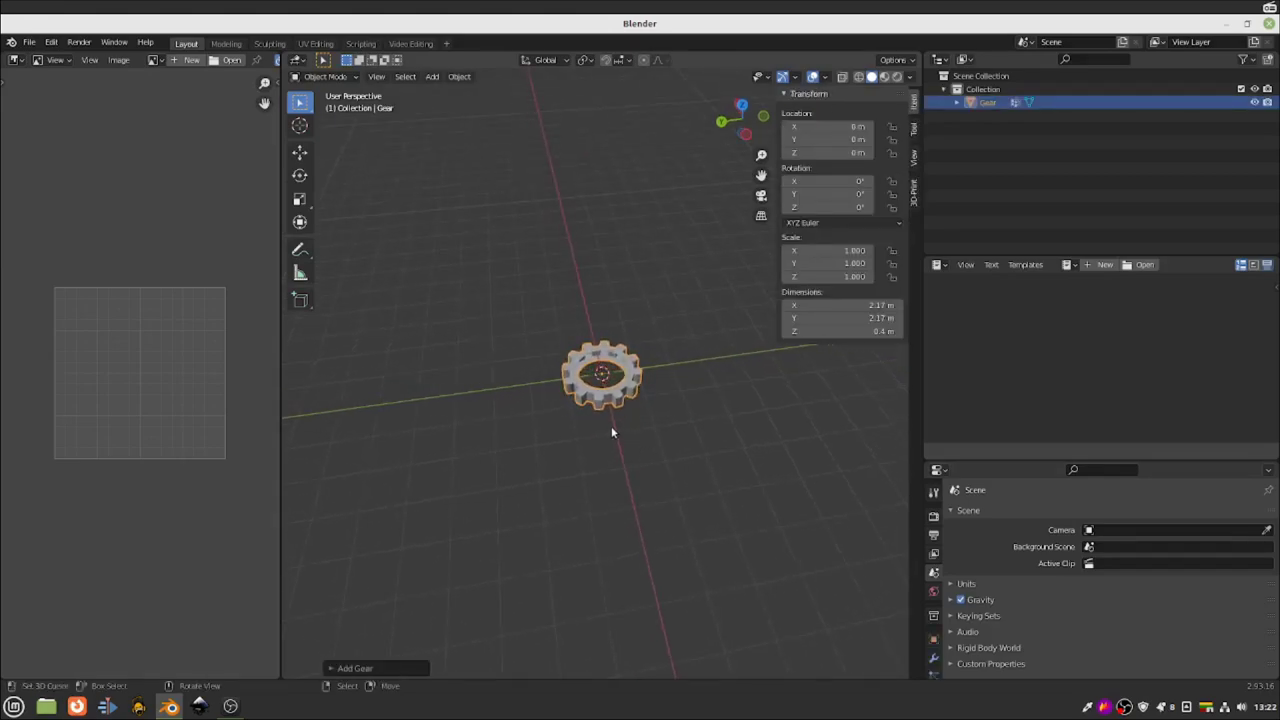
- Turn on the Face Orientation overlay for the viewport
drag(761, 156, 673, 512)
middle_drag(673, 512, 680, 440)
click(826, 77)
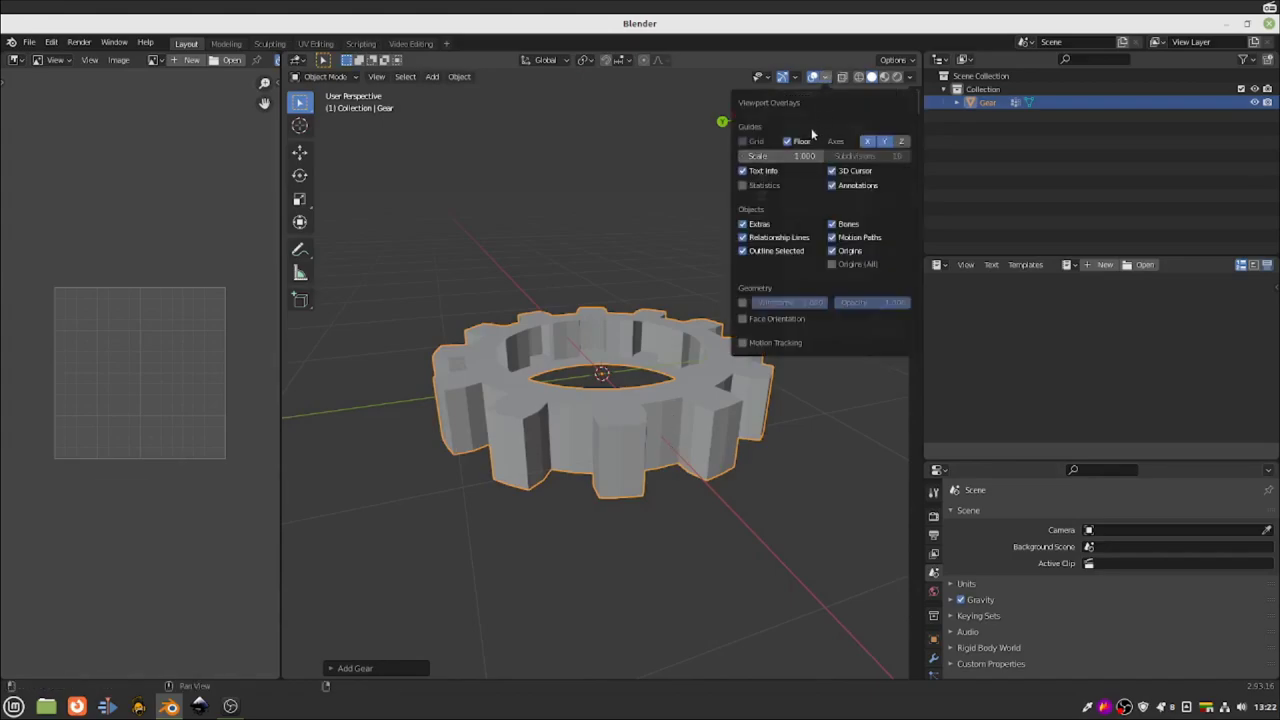
click(826, 78)
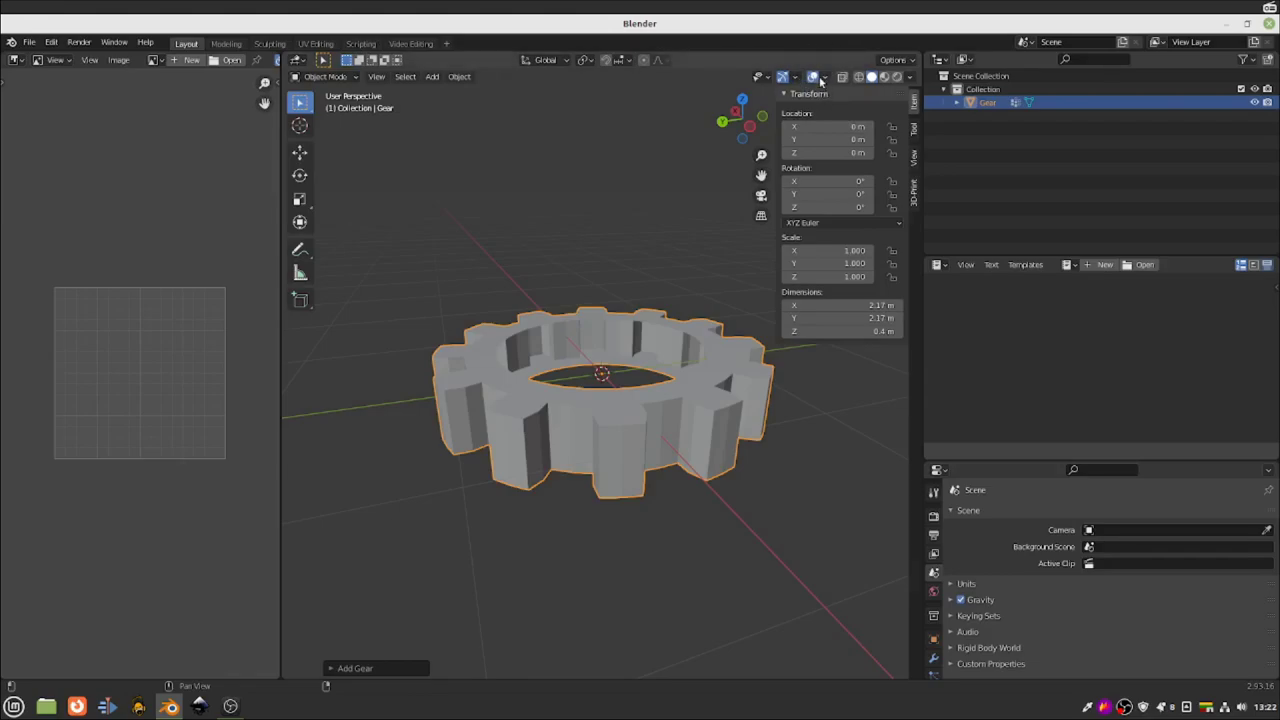
click(825, 78)
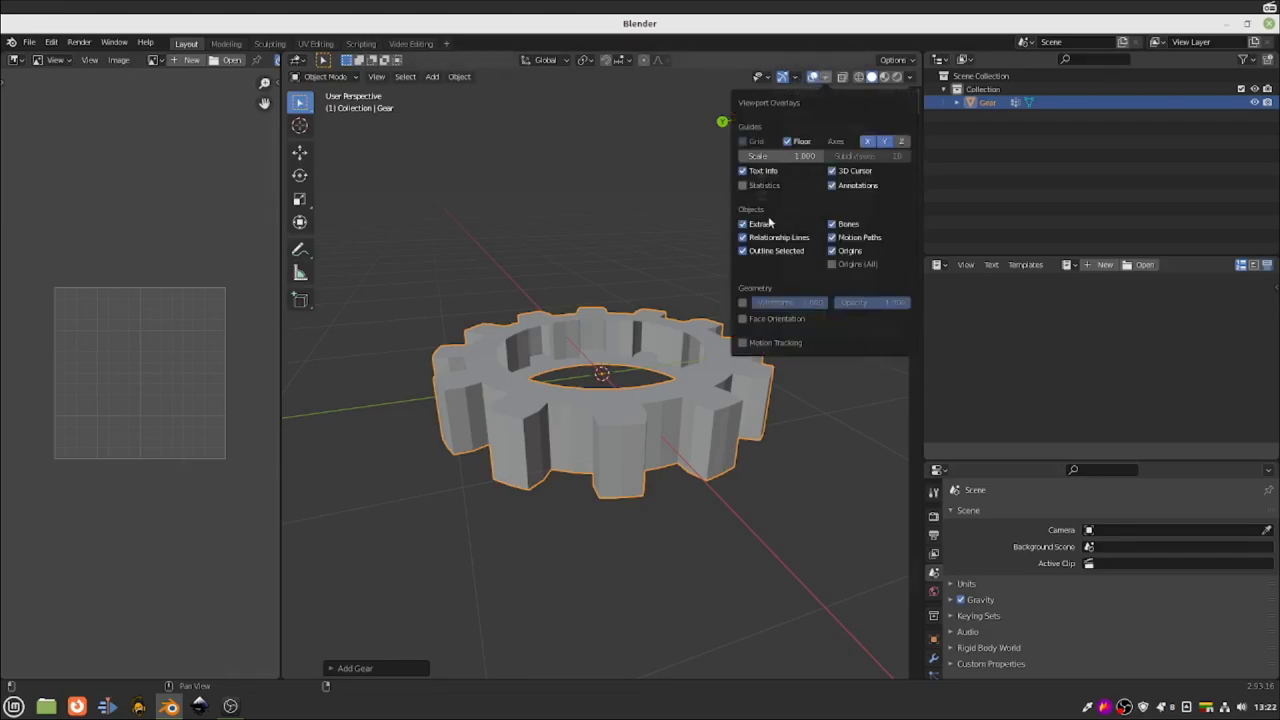
click(742, 318)
- Examine the gear's inner and outer walls from several angles for face orientation and missing faces
middle_drag(718, 329, 643, 405)
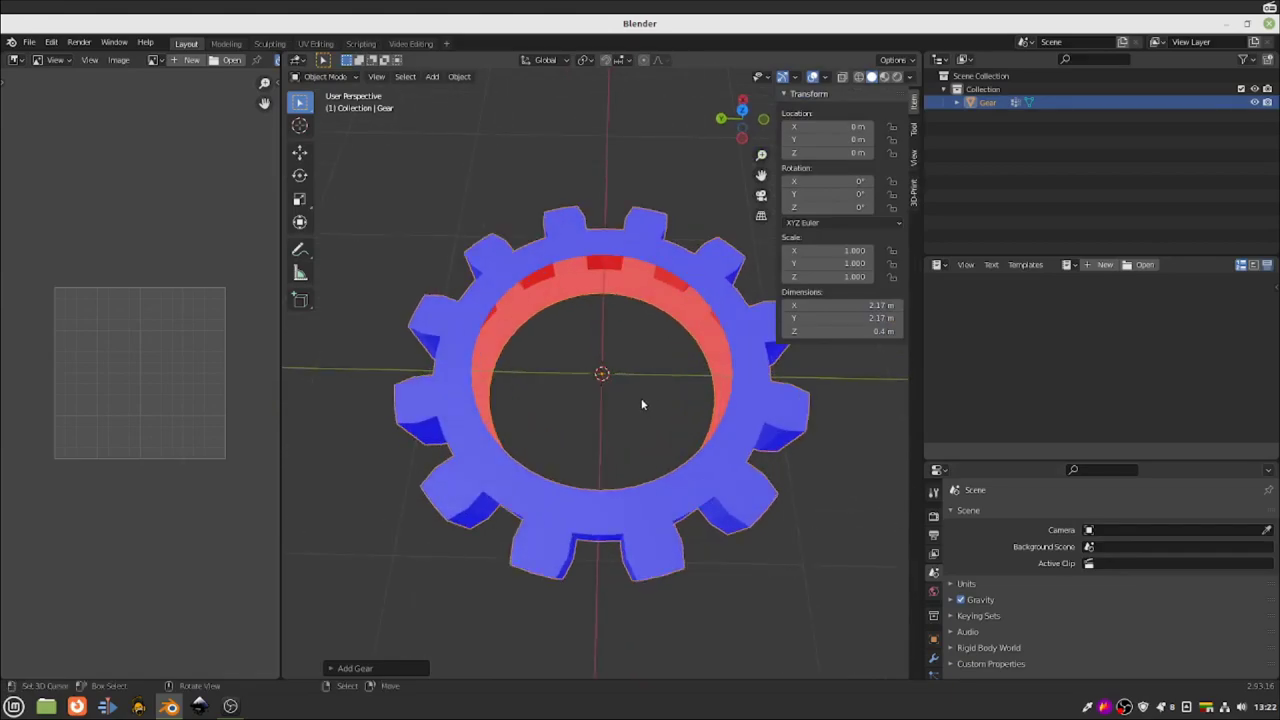
middle_drag(630, 410, 603, 168)
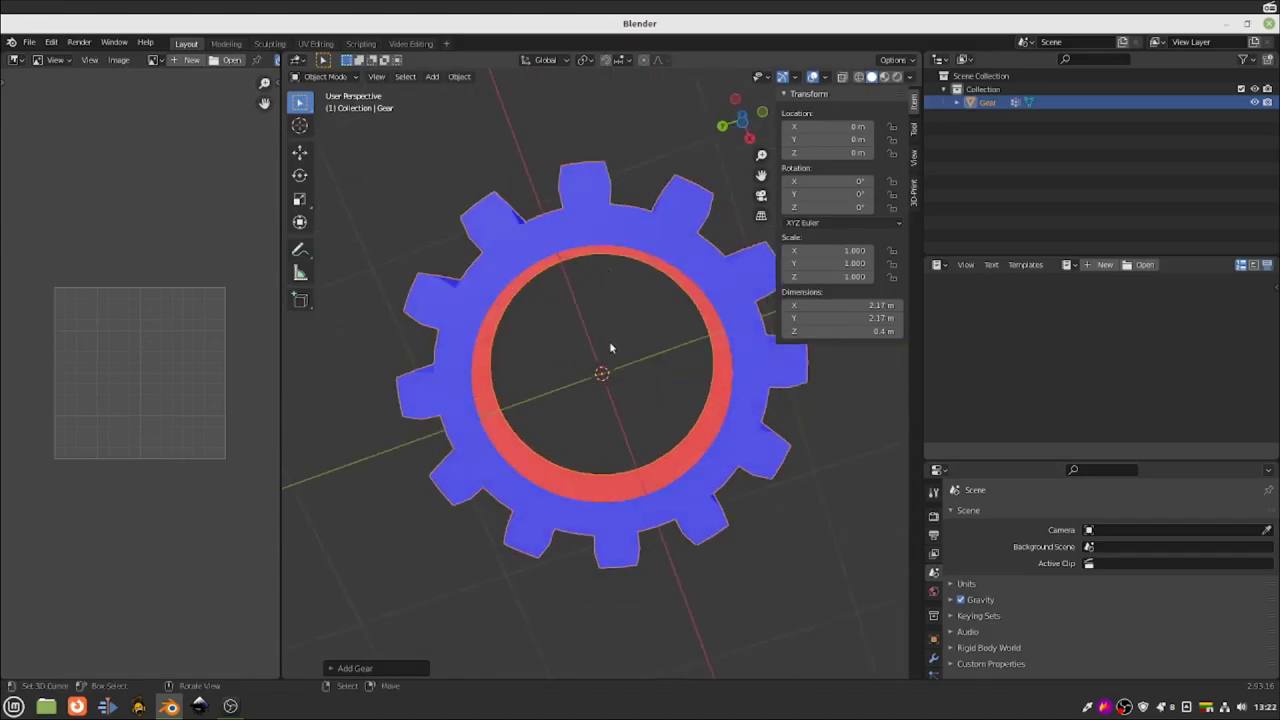
scroll(609, 347, up, 3)
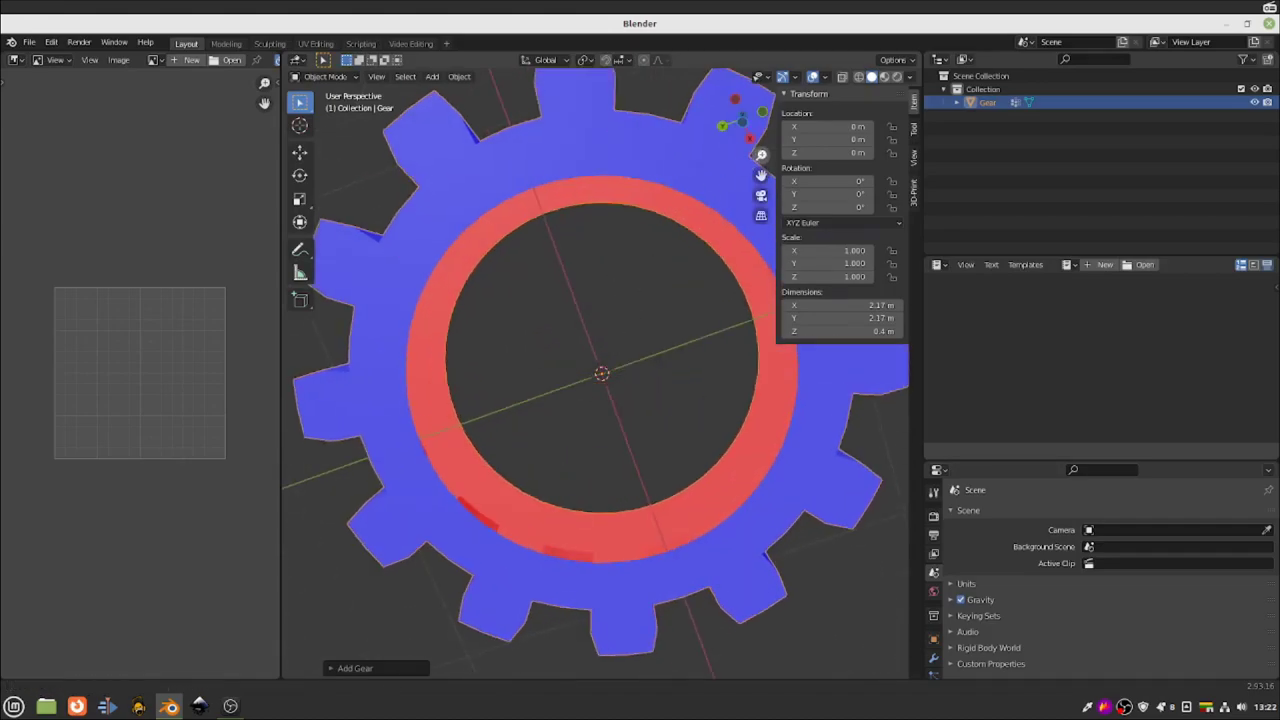
drag(761, 155, 761, 185)
middle_drag(611, 387, 437, 289)
middle_drag(520, 423, 635, 457)
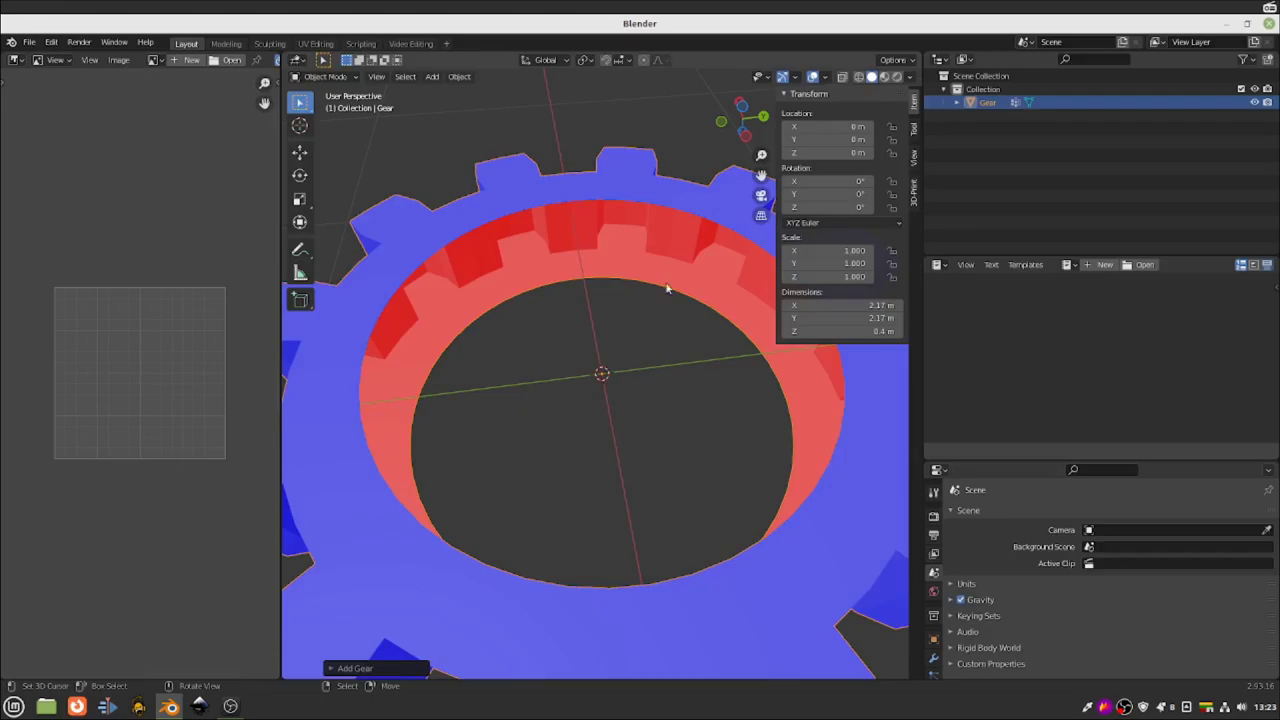
drag(761, 155, 761, 205)
- Enter edit mode with edge selection and fill two adjacent faces between the upper and lower rim edges of the gear's inner hole
key(Tab)
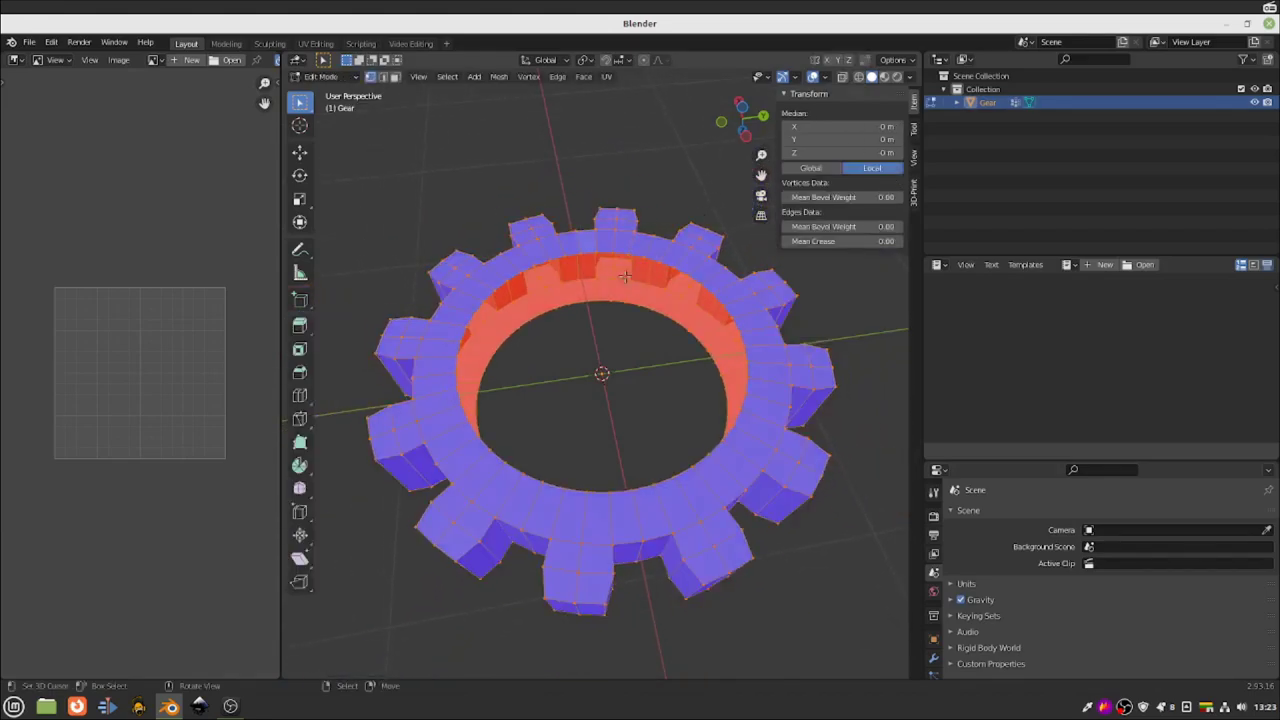
click(383, 76)
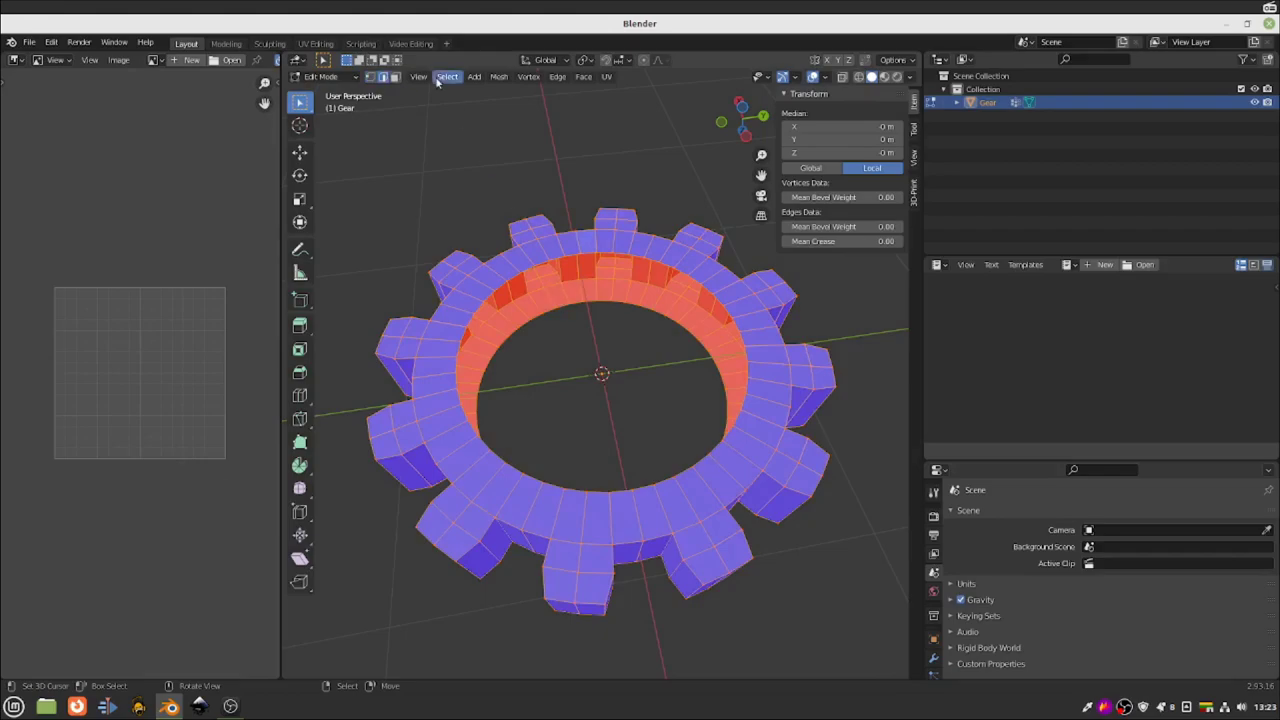
click(544, 311)
shift+click(517, 277)
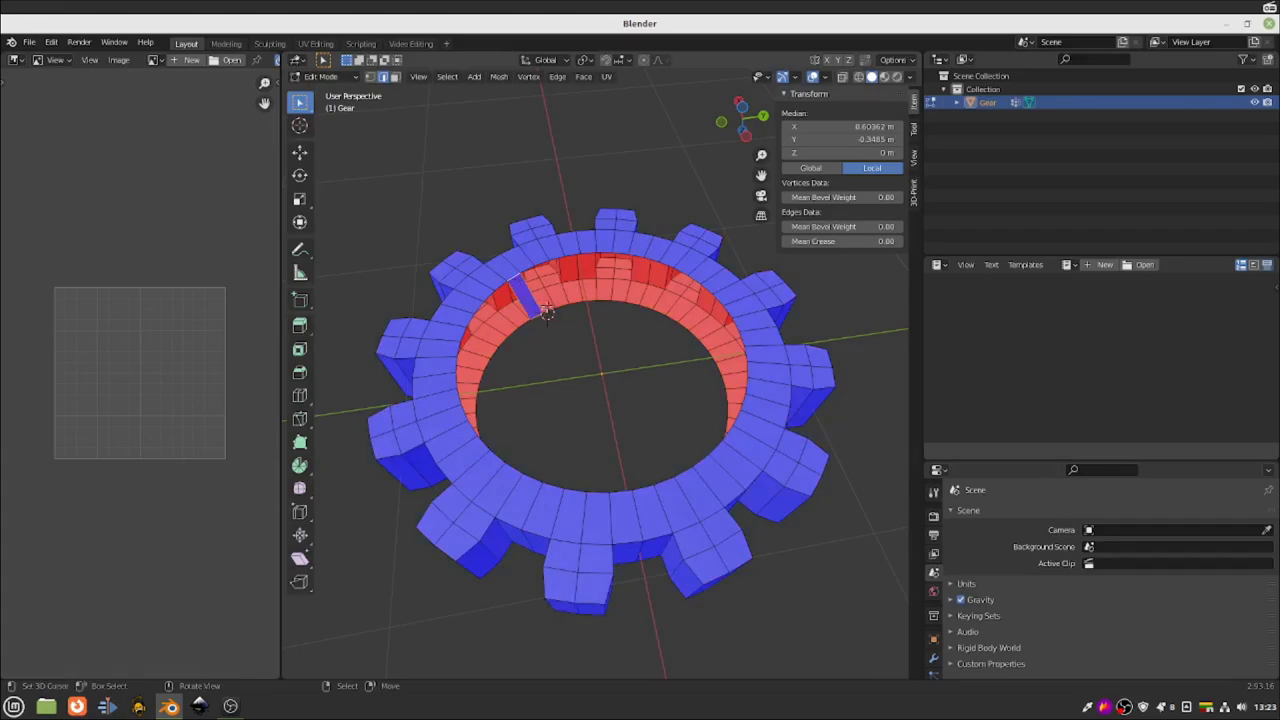
shift+click(537, 272)
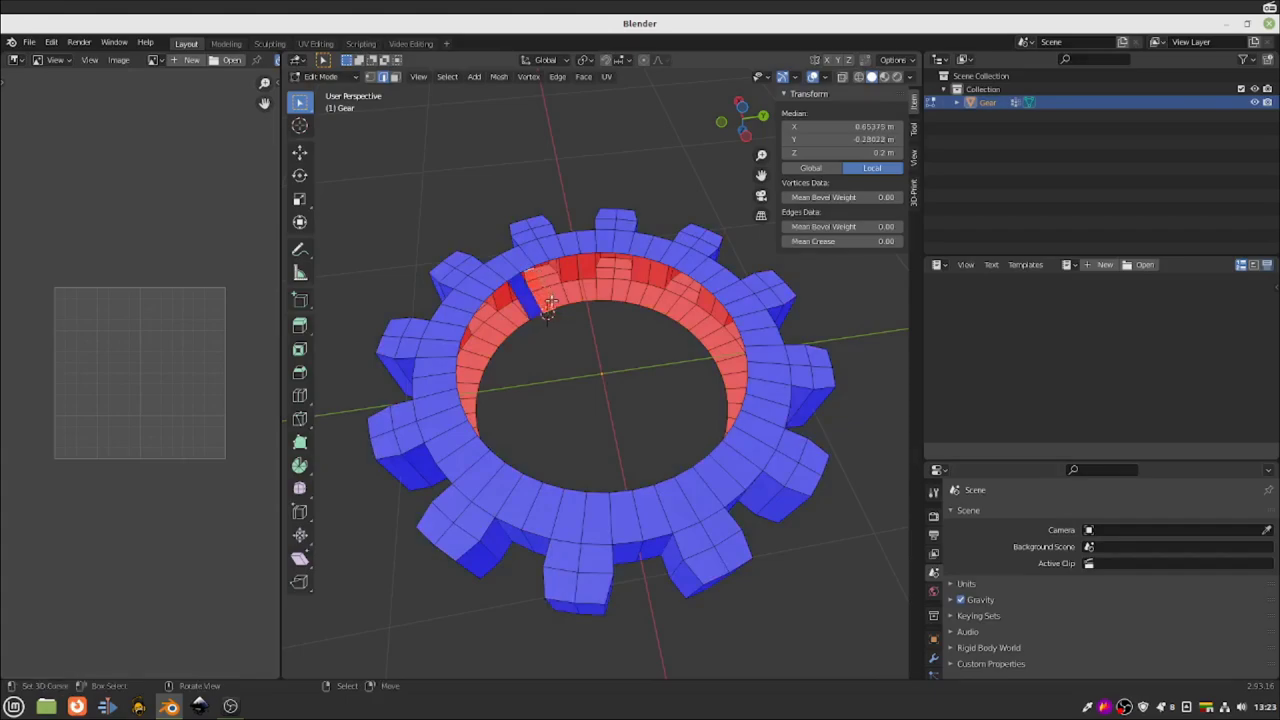
shift+click(532, 266)
shift+click(532, 266)
click(546, 313)
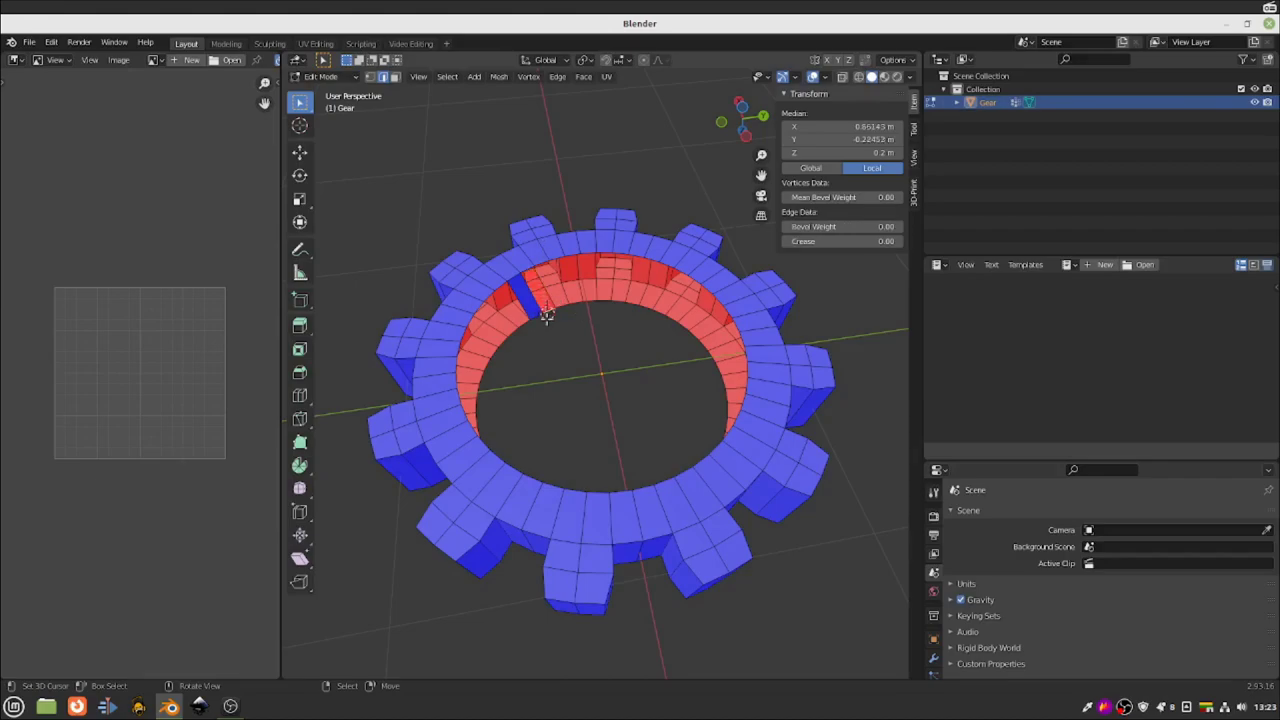
ctrl+click(530, 268)
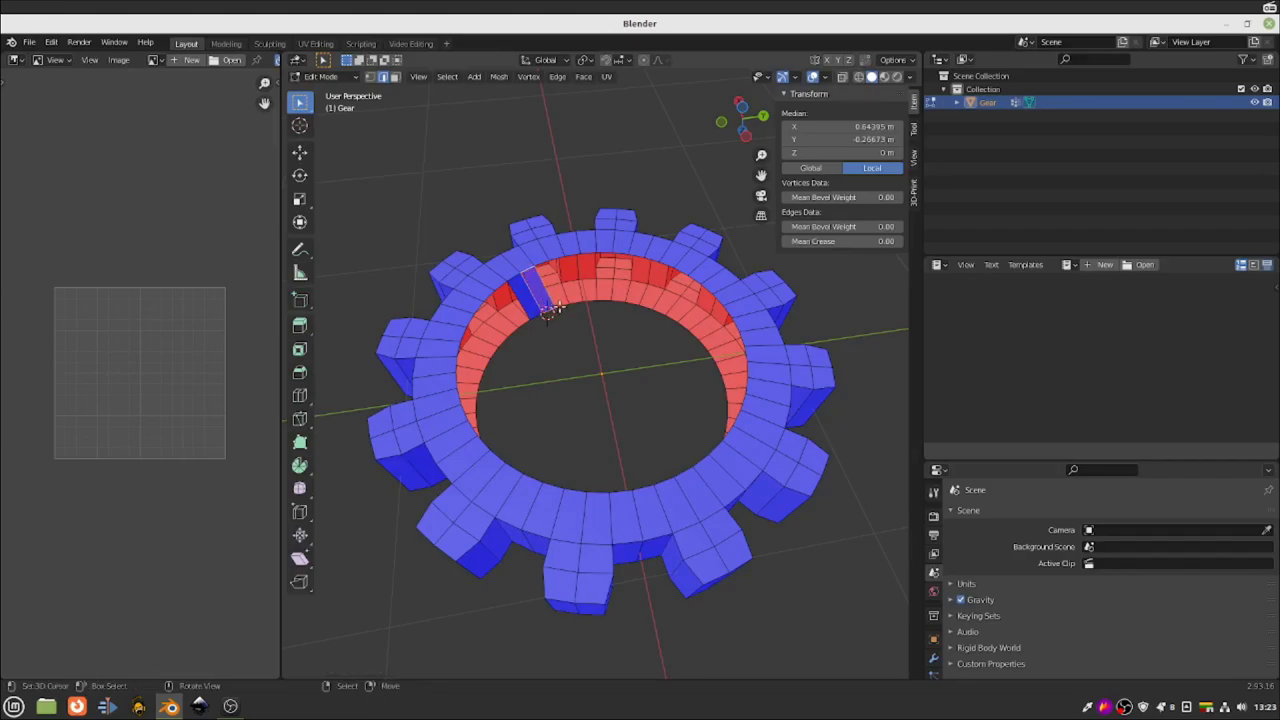
- Continue filling the next three faces of the inner hole wall between its opposite rim edges
click(556, 304)
ctrl+click(543, 263)
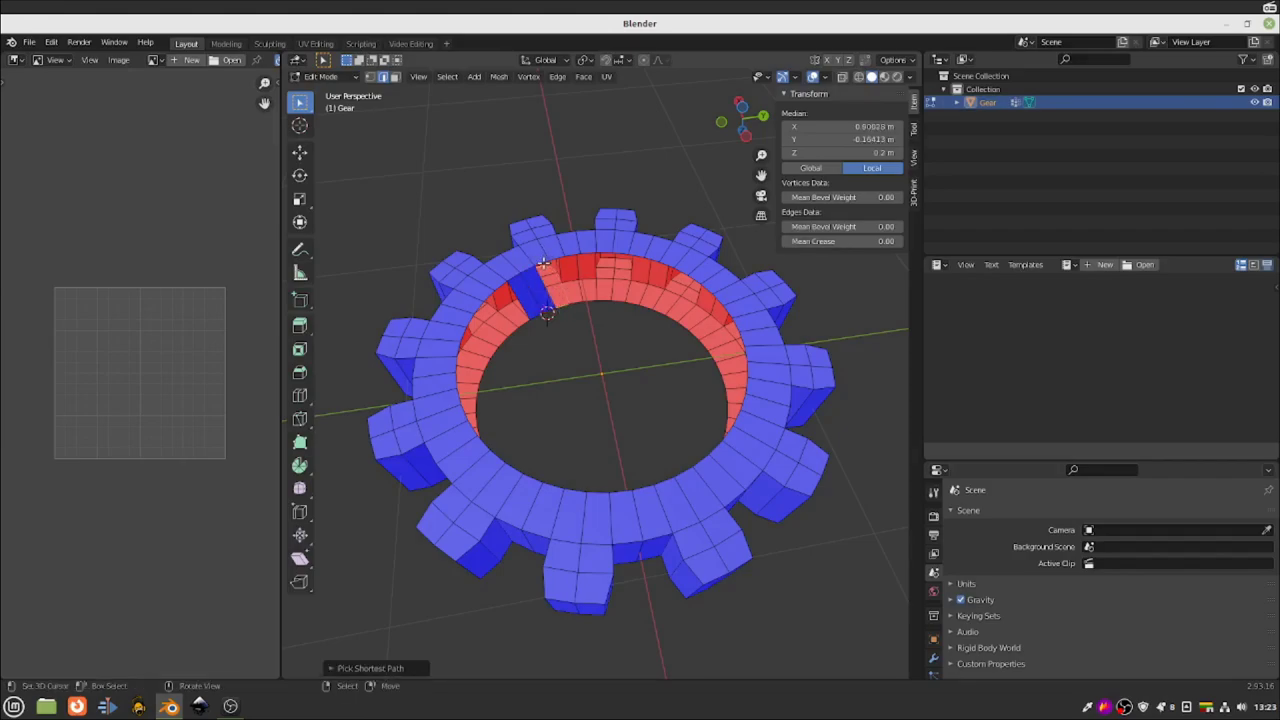
ctrl+click(548, 267)
click(553, 268)
click(563, 261)
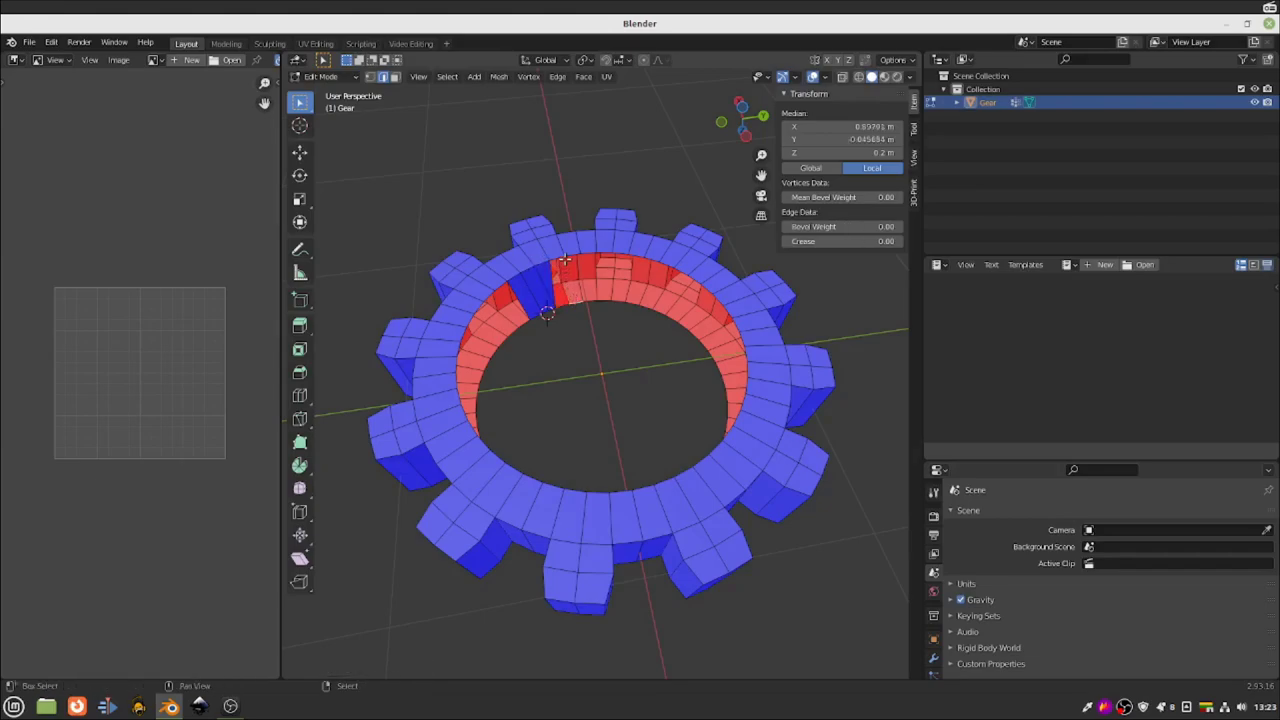
shift+click(562, 257)
shift+click(561, 258)
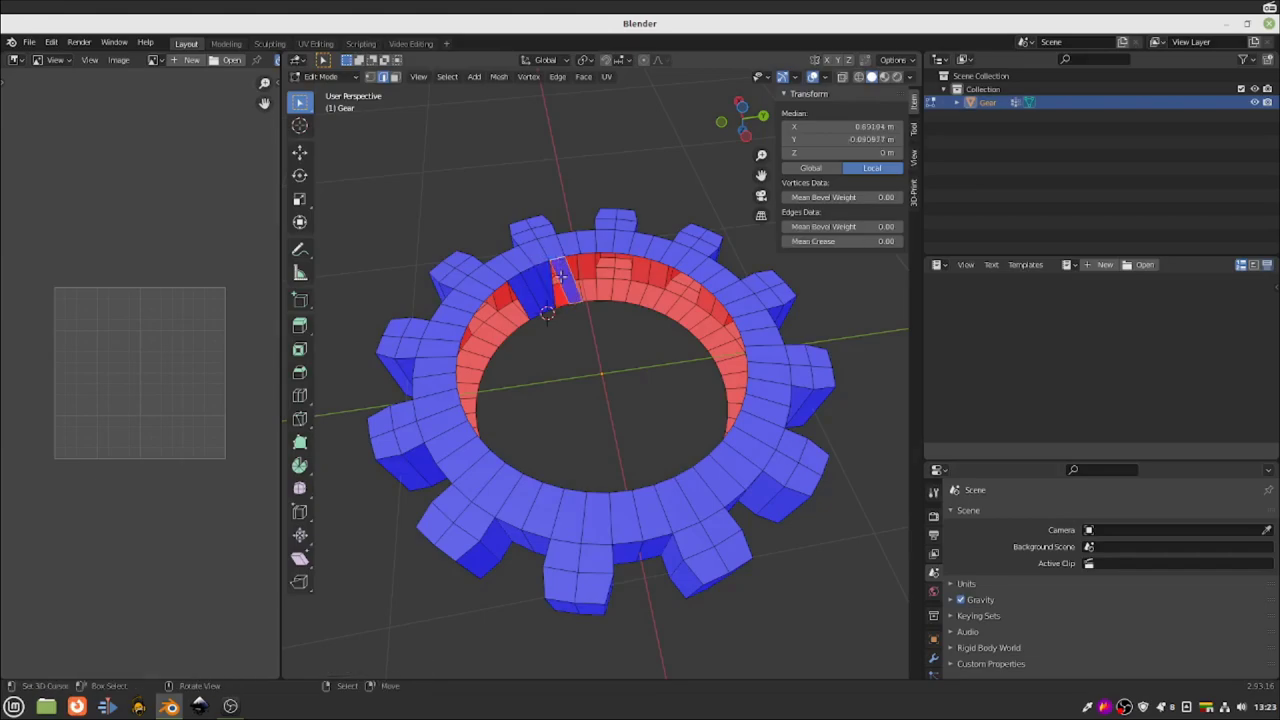
shift+click(558, 292)
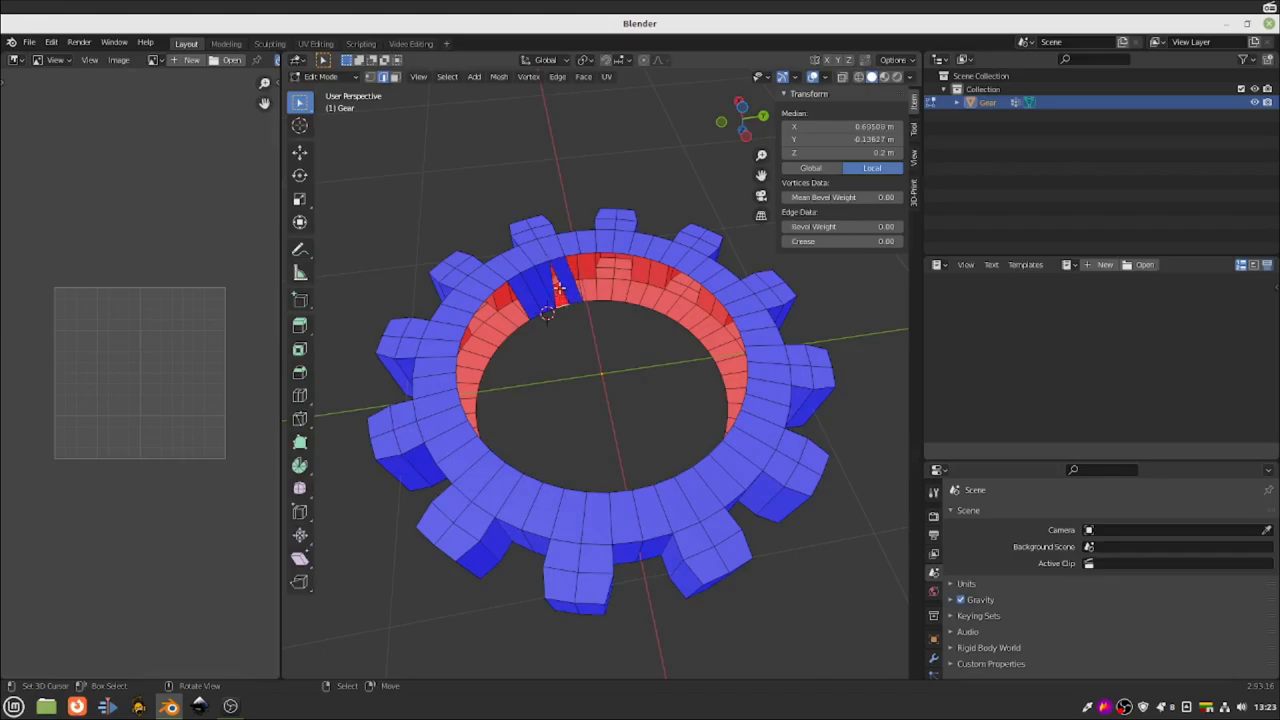
shift+click(544, 264)
shift+click(548, 272)
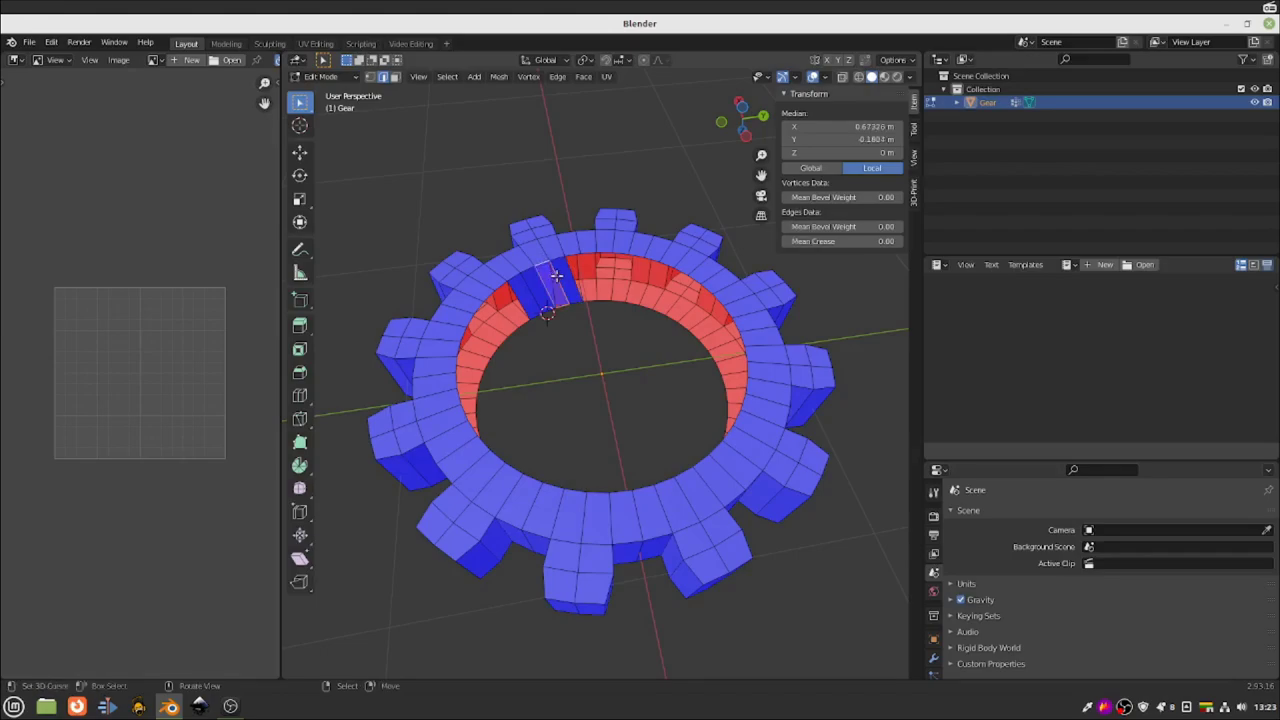
- Fill two further faces along the inner hole wall, beside the faces already filled
shift+click(590, 298)
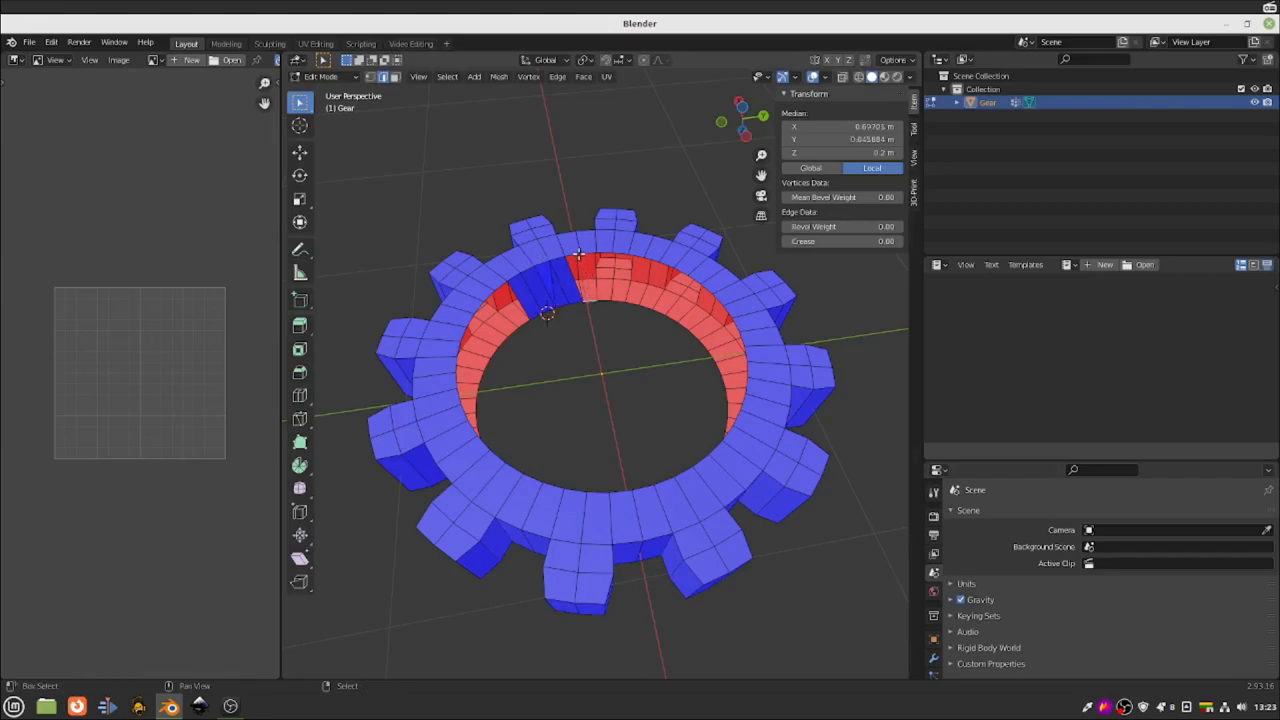
shift+click(575, 260)
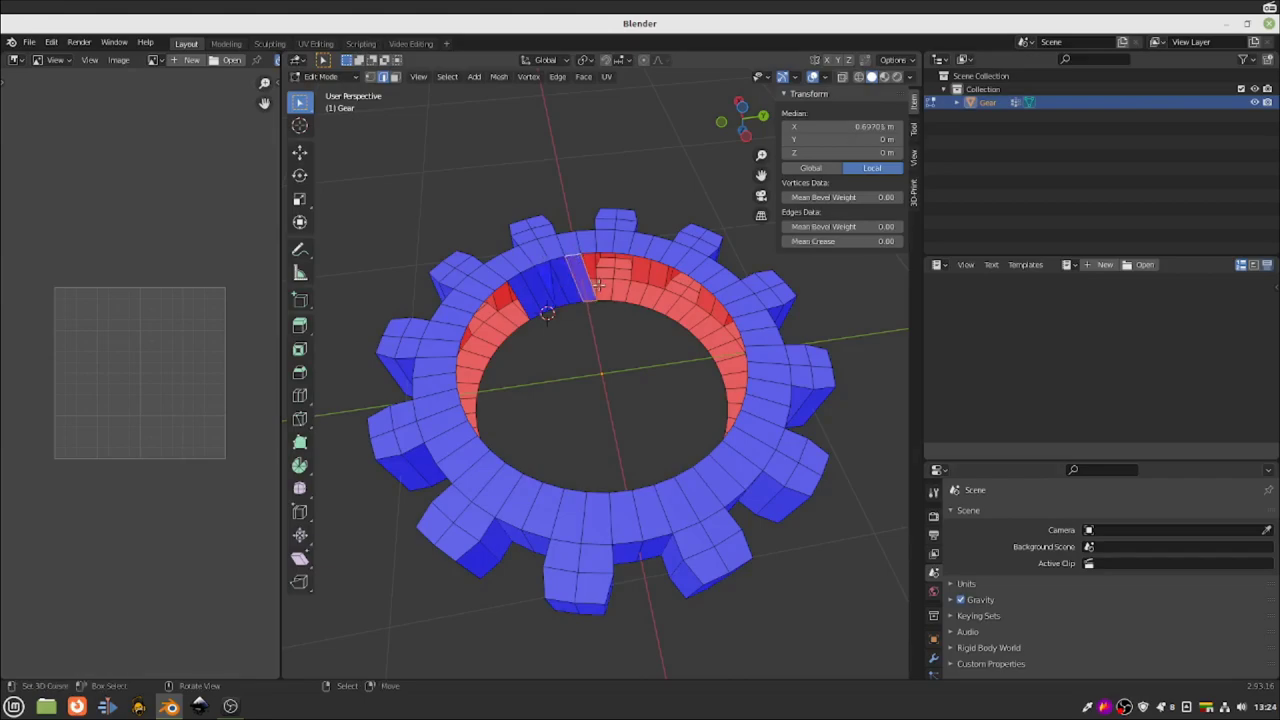
shift+click(600, 296)
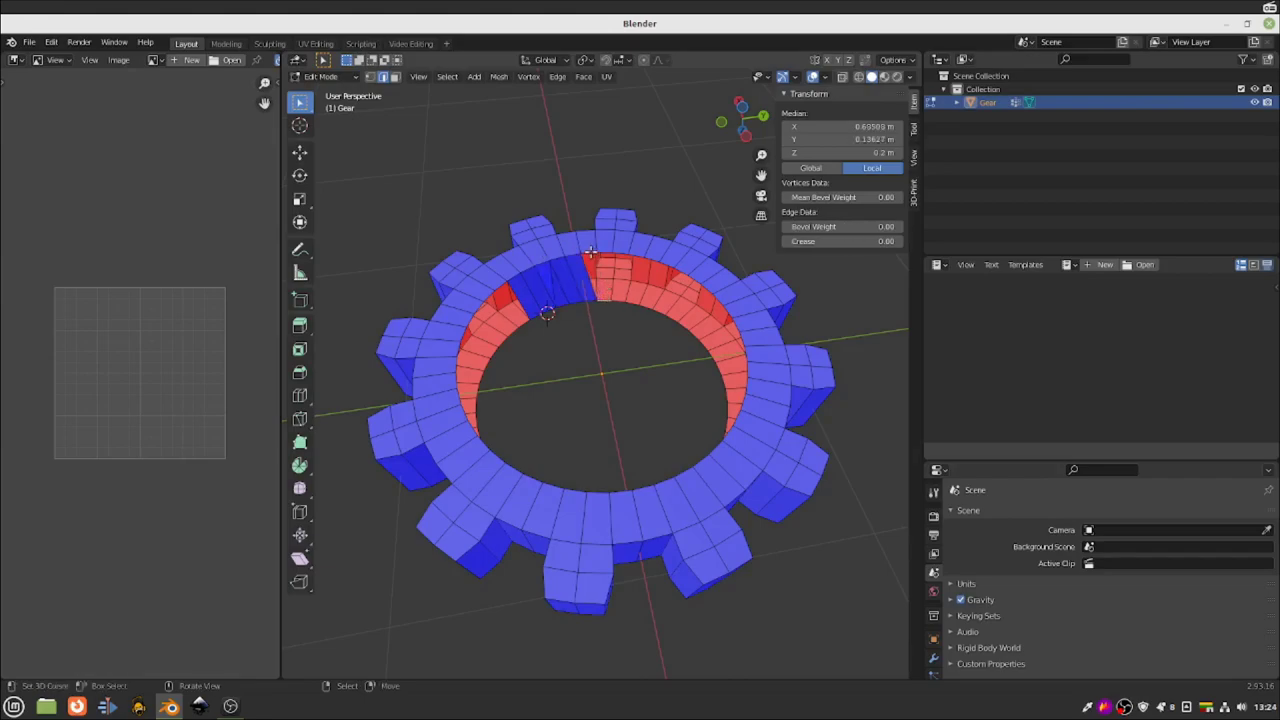
shift+click(607, 283)
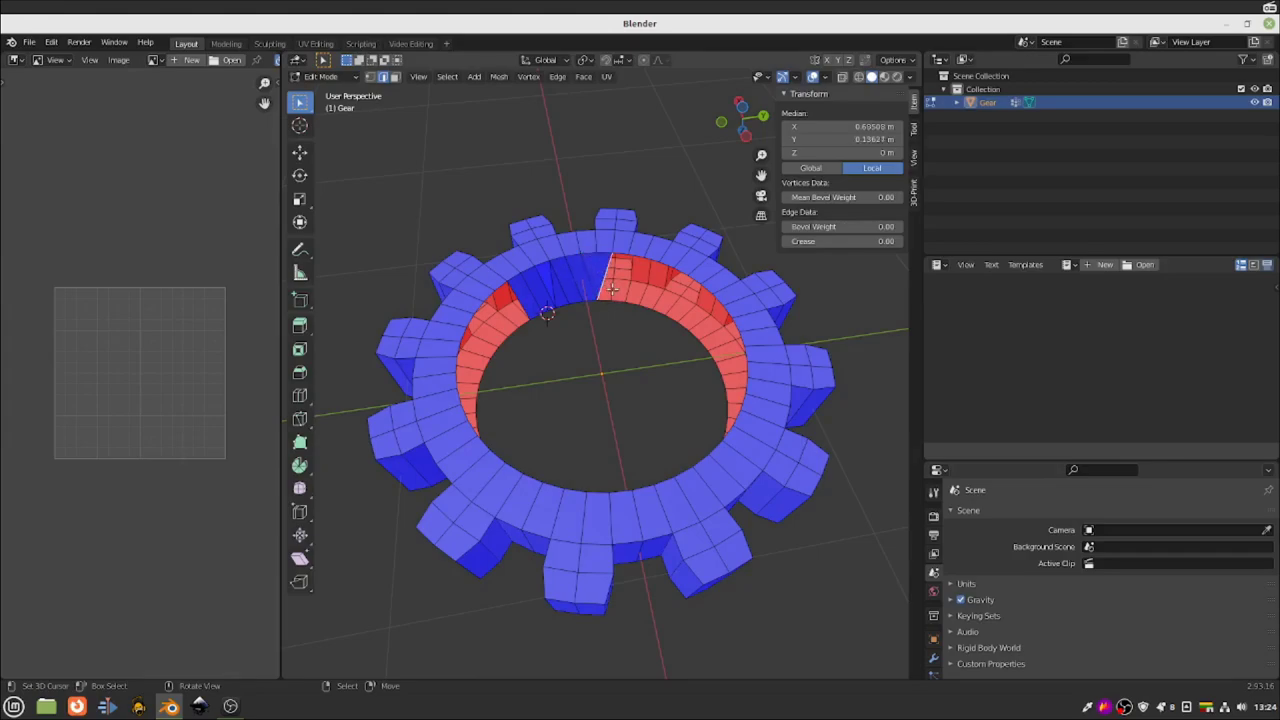
- Undo the manually filled inner wall faces and return to object mode with the 3D-Print tools shown
shift+click(597, 280)
shift+click(572, 278)
shift+click(556, 285)
ctrl+click(612, 289)
ctrl+click(612, 289)
ctrl+click(612, 288)
ctrl+click(613, 286)
ctrl+click(614, 285)
ctrl+click(615, 284)
ctrl+click(619, 279)
ctrl+click(619, 279)
ctrl+click(619, 279)
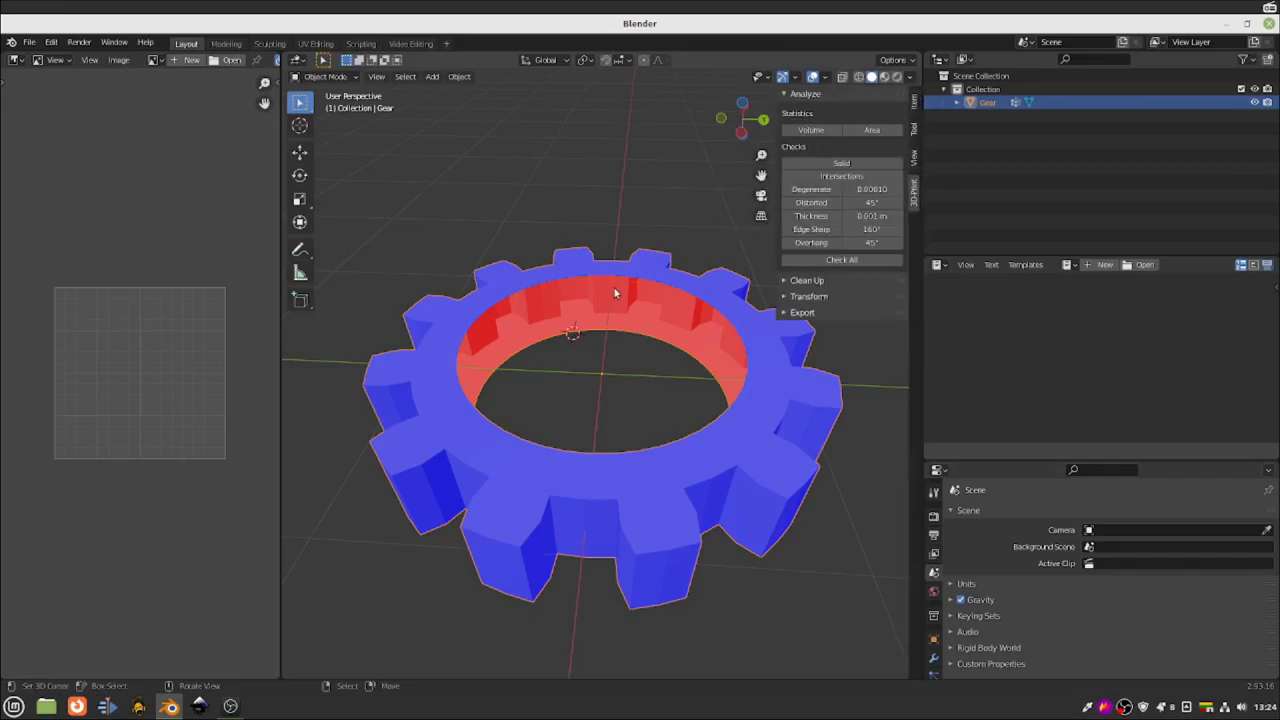
- Run all 3D-print checks on the gear and try the Make Manifold cleanup on its mesh
click(840, 260)
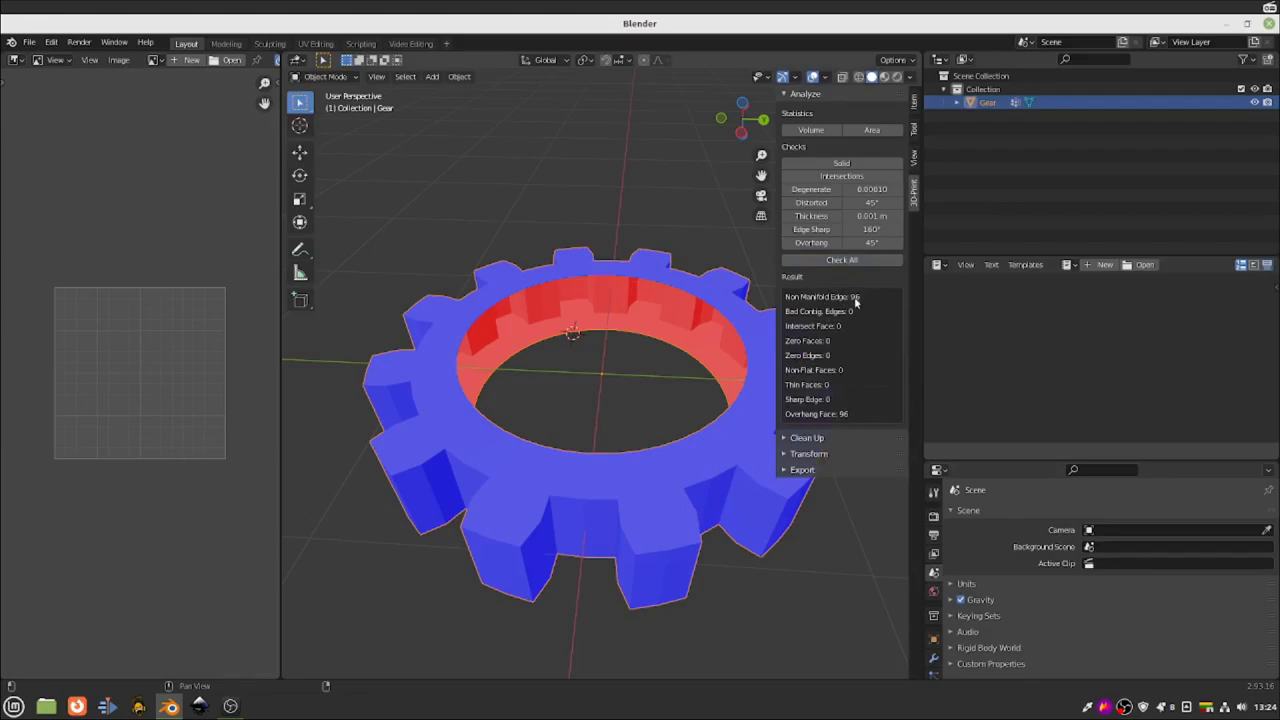
click(808, 438)
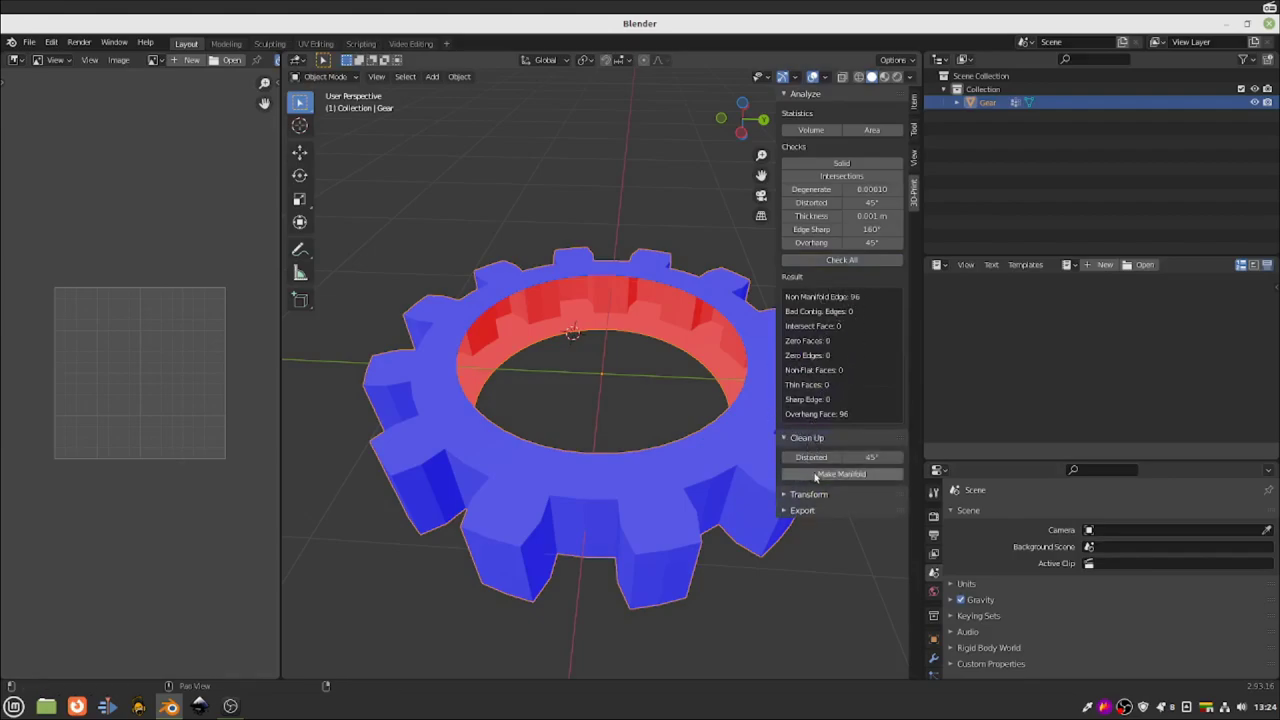
click(841, 474)
middle_drag(524, 424, 610, 395)
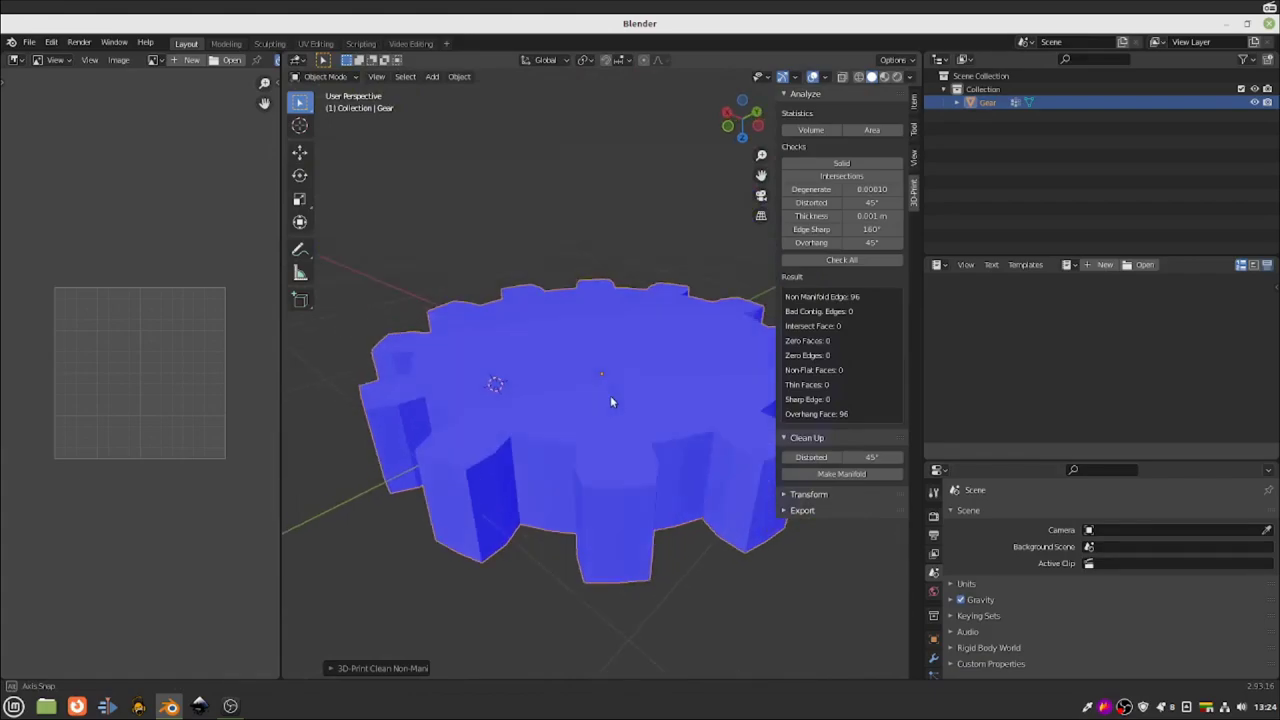
middle_drag(751, 452, 597, 449)
middle_drag(677, 449, 582, 360)
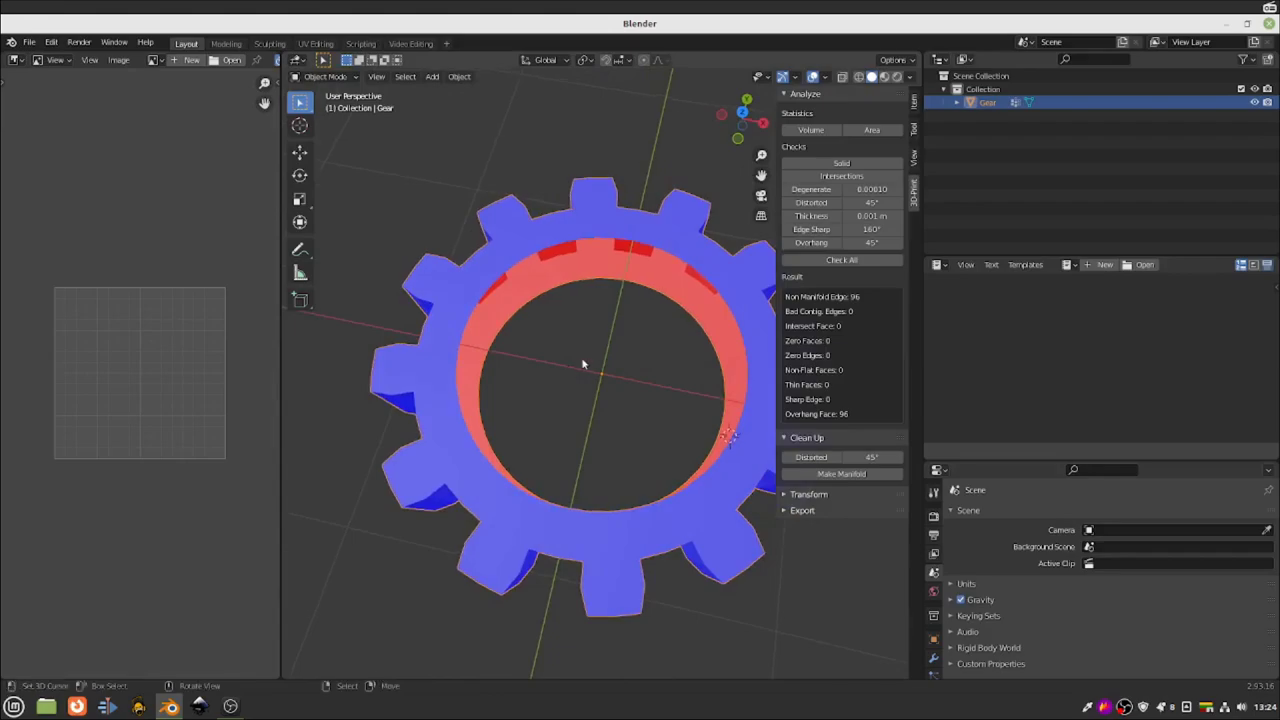
- Enlarge the Properties editor and add a Solidify modifier to the gear
drag(979, 460, 979, 346)
click(934, 538)
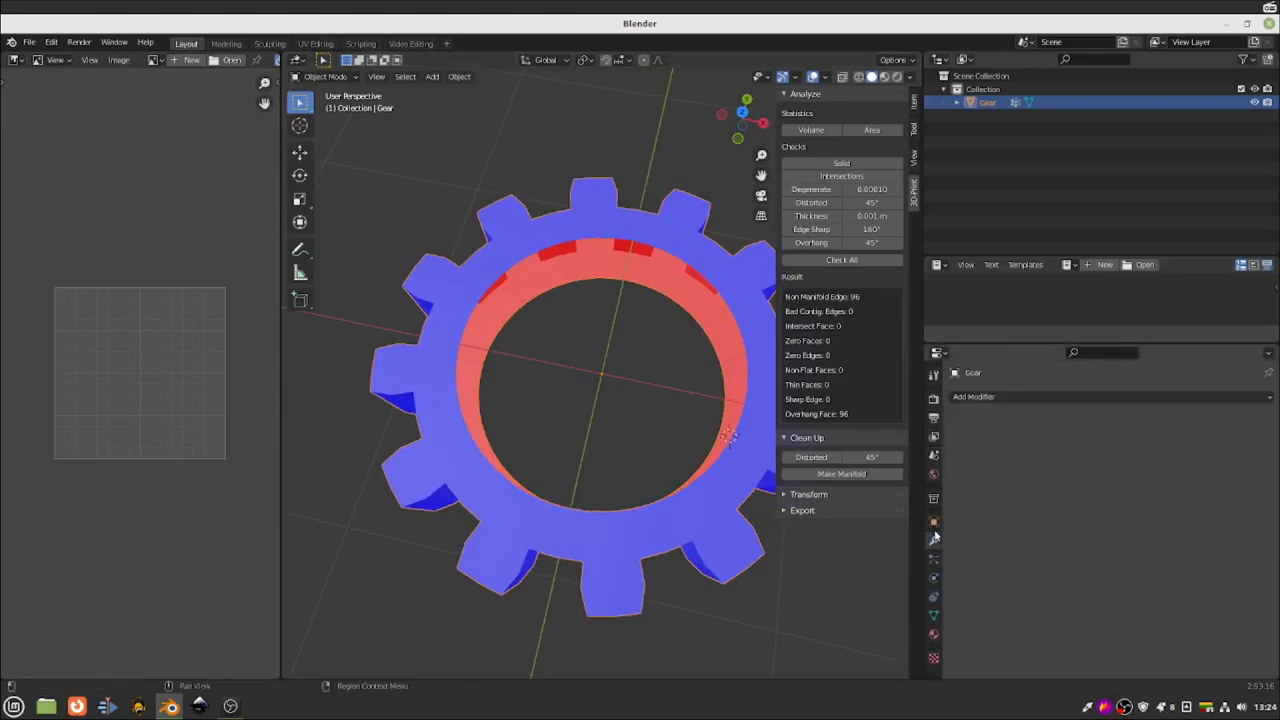
click(998, 396)
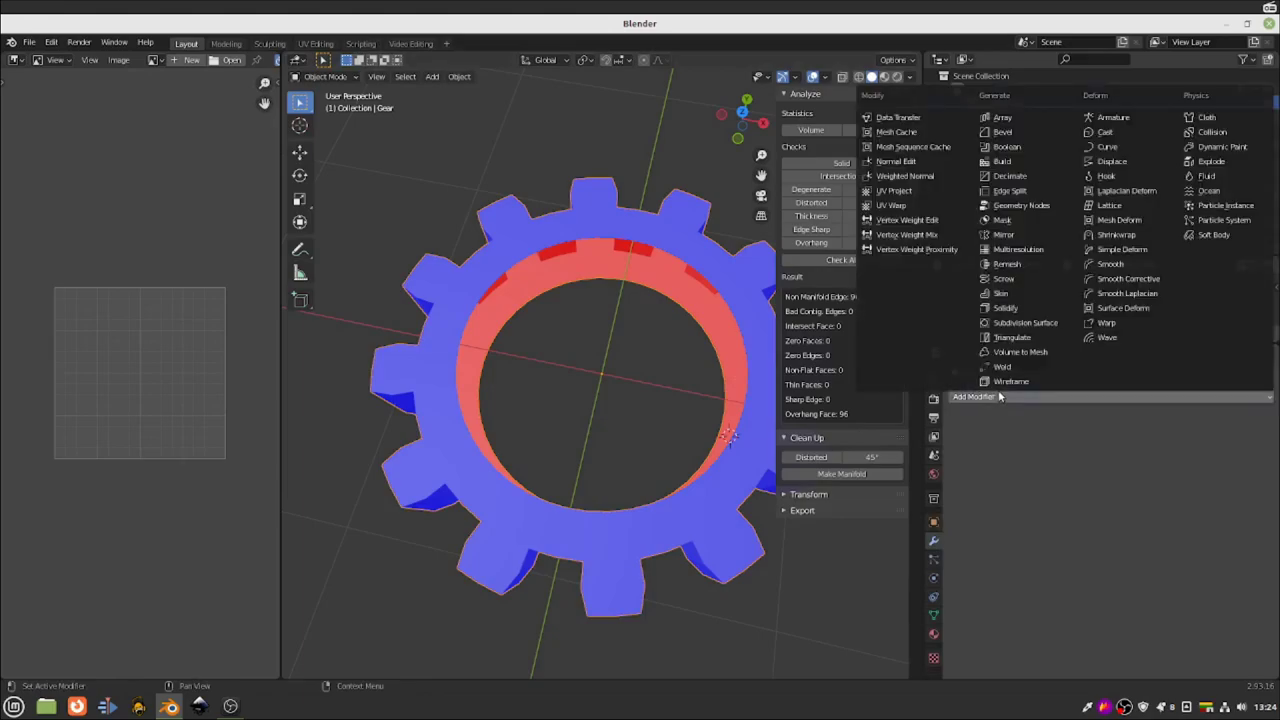
click(1005, 308)
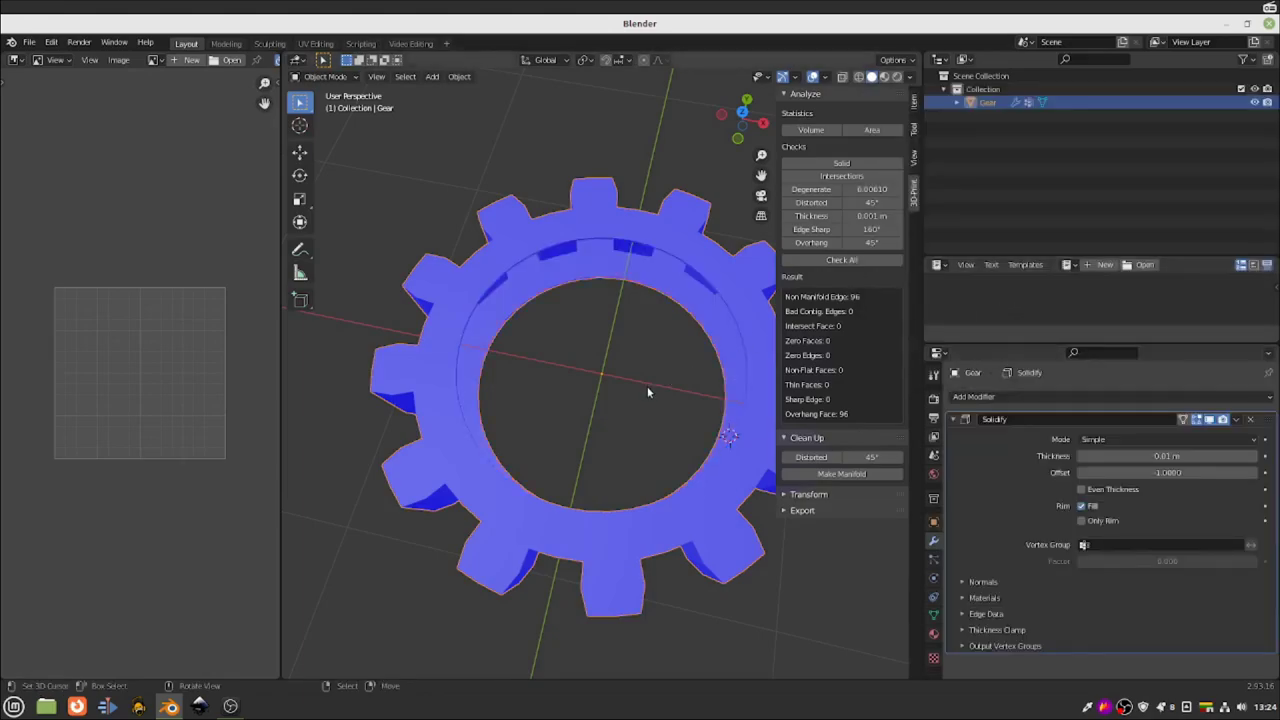
middle_drag(647, 384, 645, 310)
- Set the Solidify thickness to 0.2 m and hide the sidebar to inspect the gear's inner wall
mouse_move(1142, 458)
mouse_down()
mouse_move(1230, 458)
mouse_move(1125, 455)
mouse_up()
click(1125, 455)
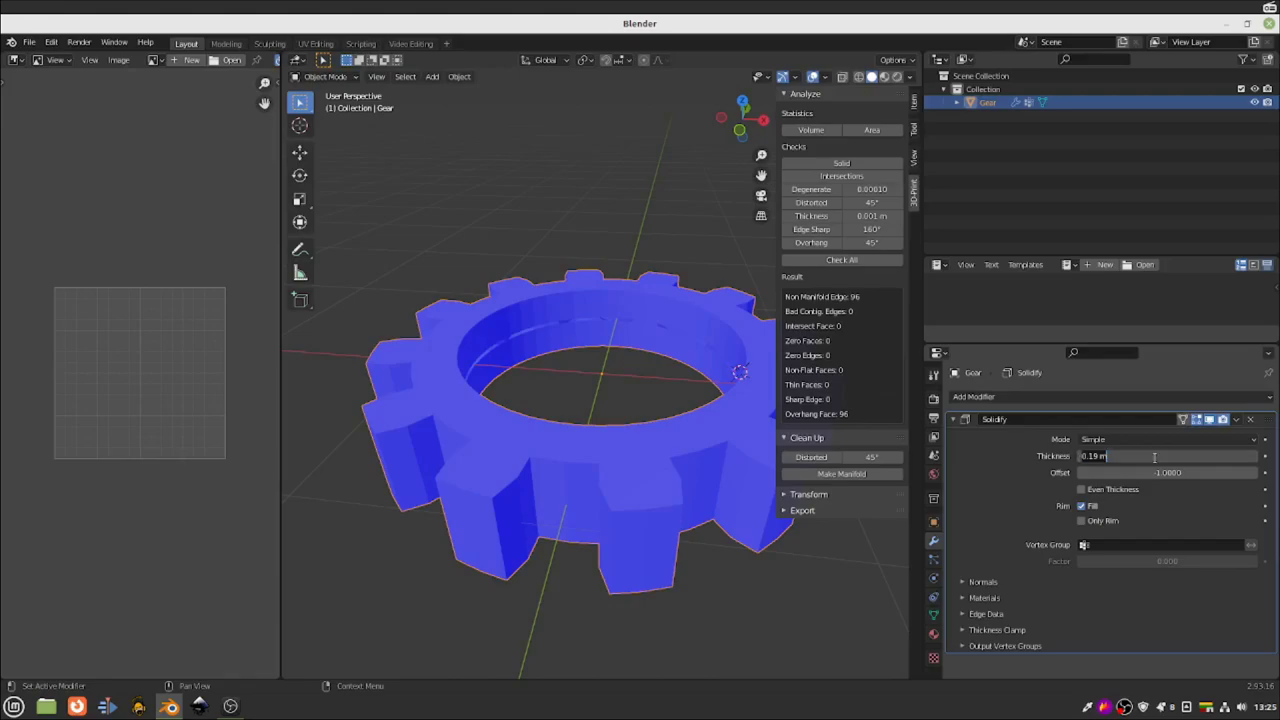
text(0.2)
key(Return)
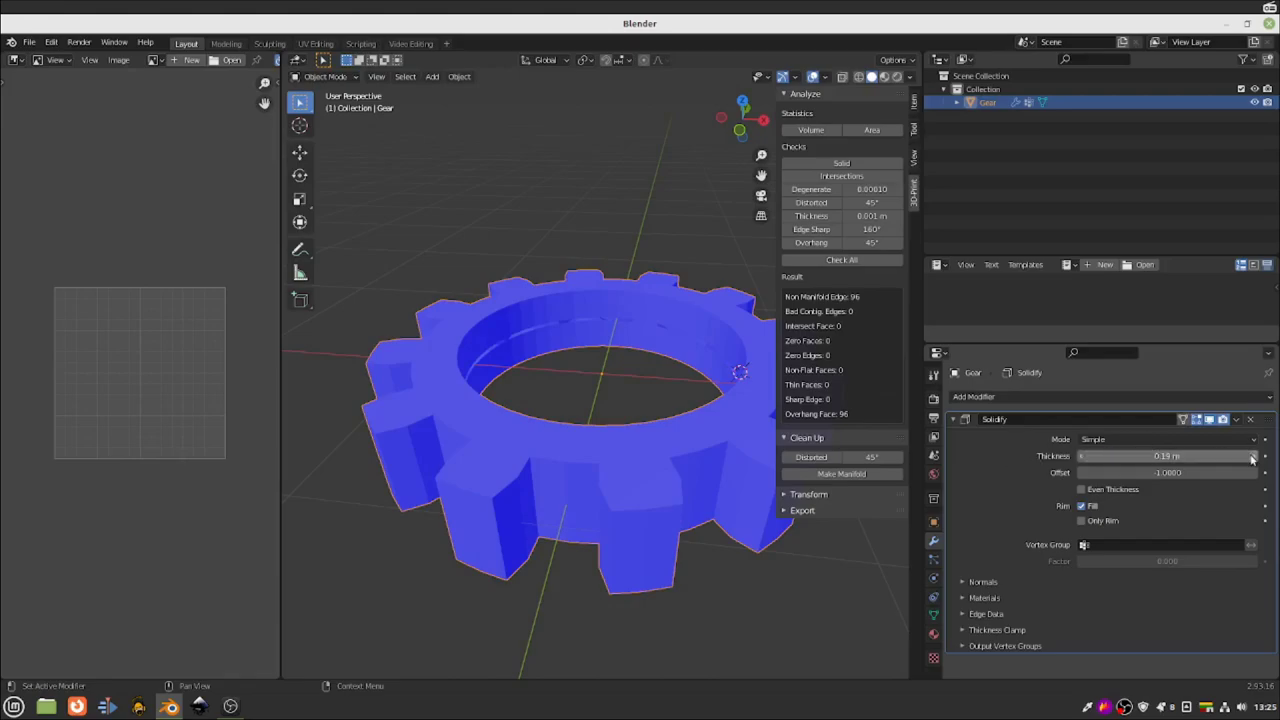
mouse_move(612, 385)
middle_down()
mouse_move(594, 434)
mouse_move(627, 378)
middle_up()
key(n)
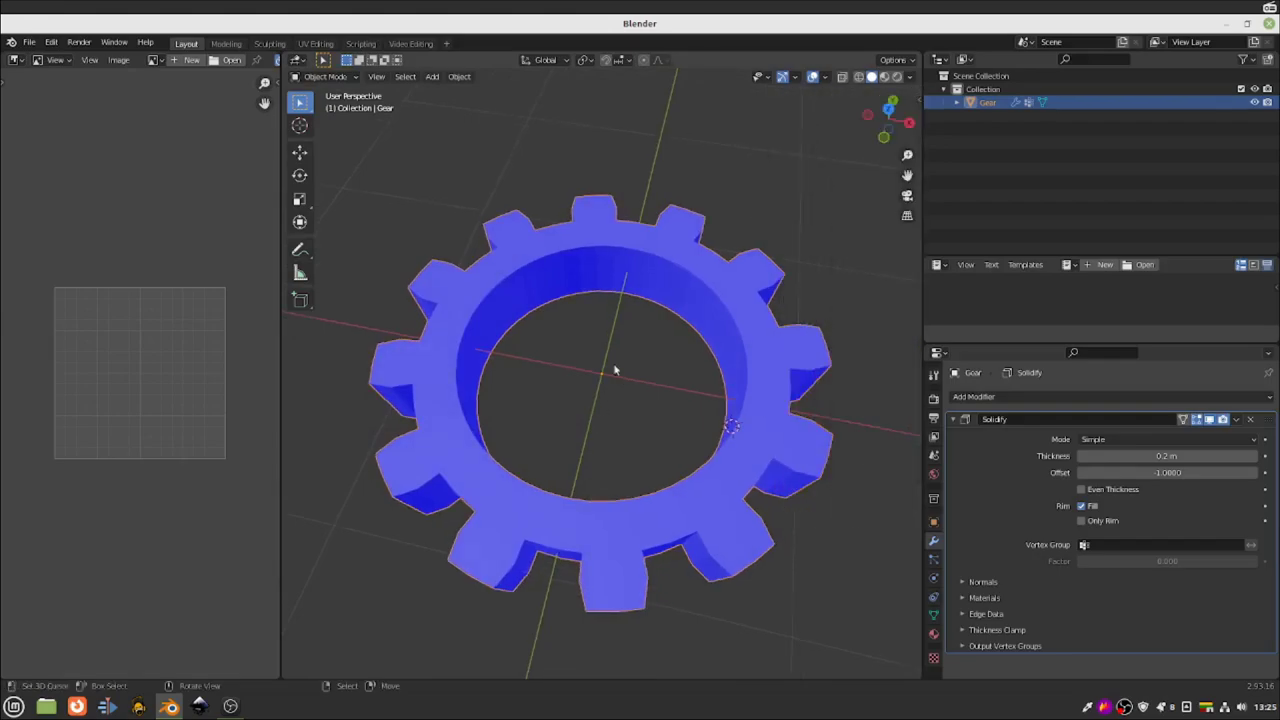
middle_drag(563, 314, 626, 417)
middle_drag(657, 375, 596, 143)
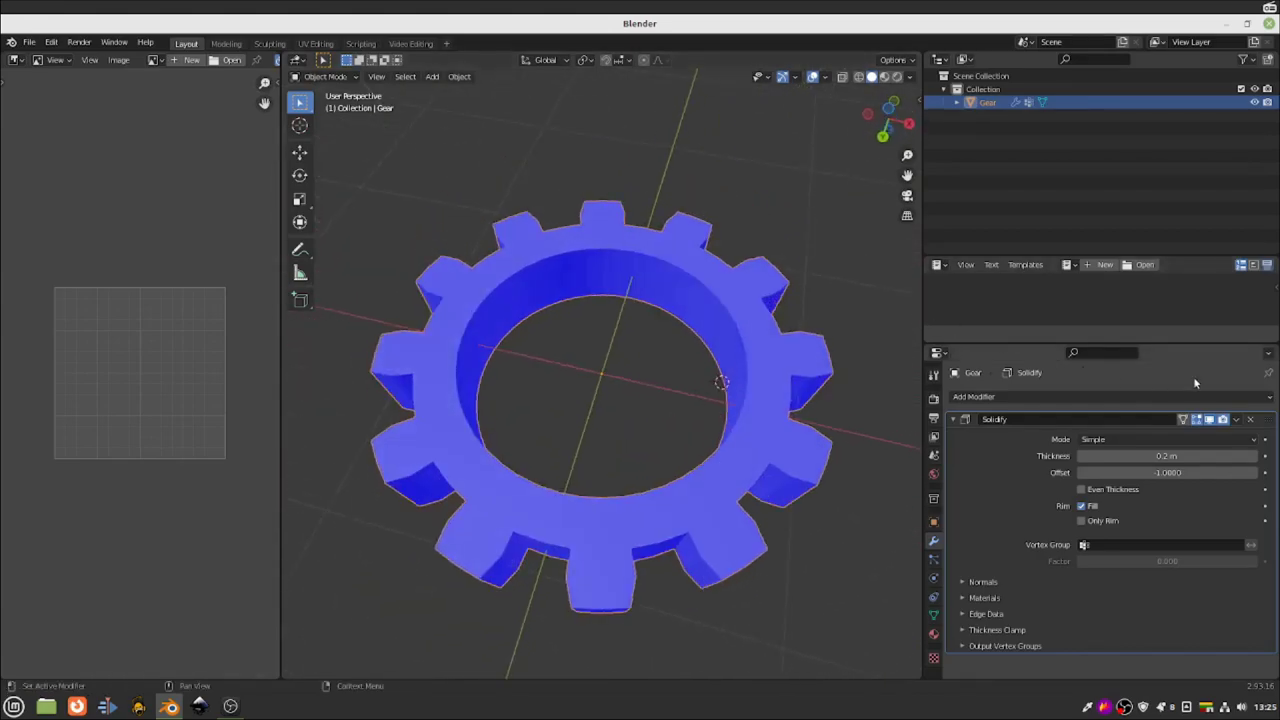
- Remove the gear's Solidify modifier and add a fresh Solidify modifier with default settings
click(1250, 419)
click(1087, 397)
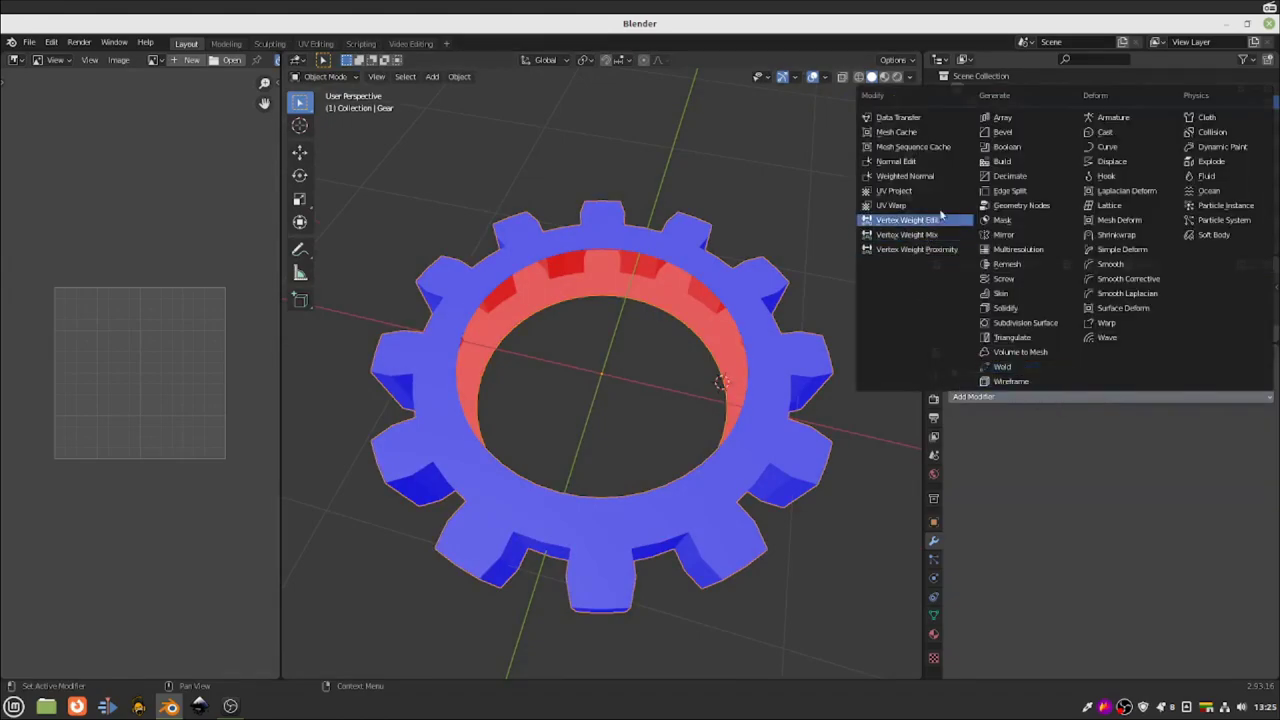
click(1005, 308)
middle_drag(783, 357, 681, 312)
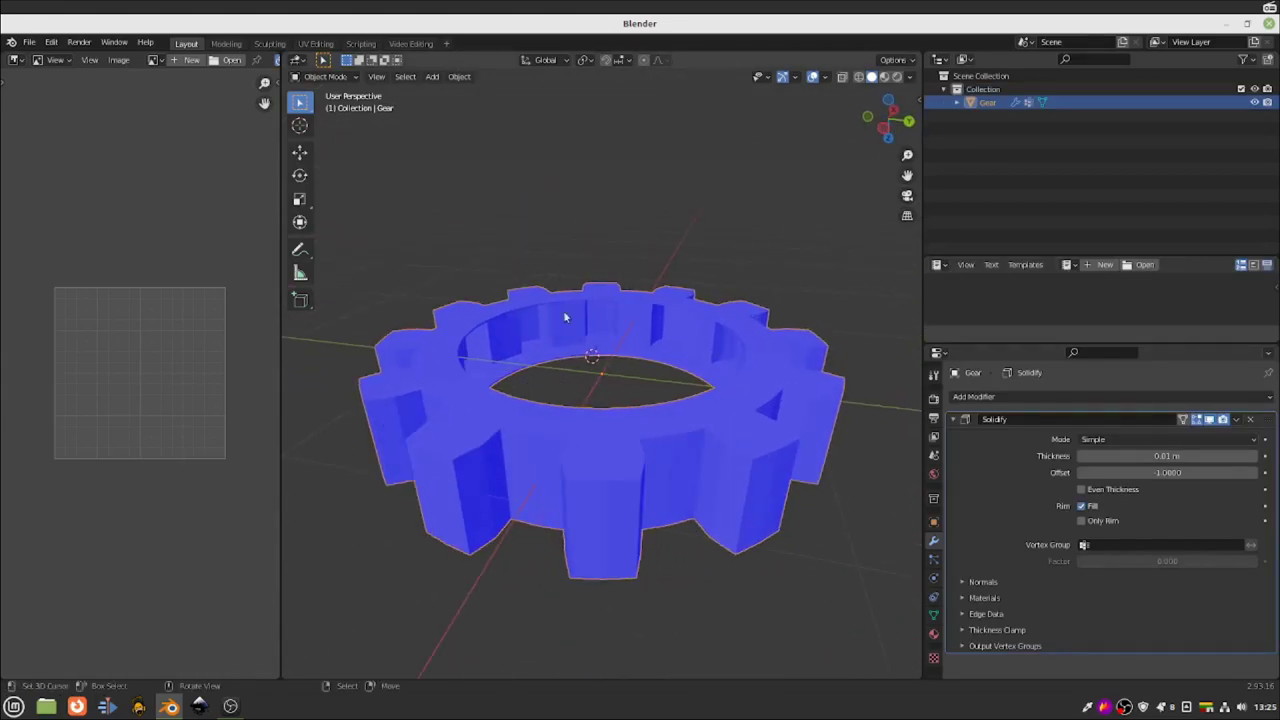
middle_drag(556, 338, 477, 345)
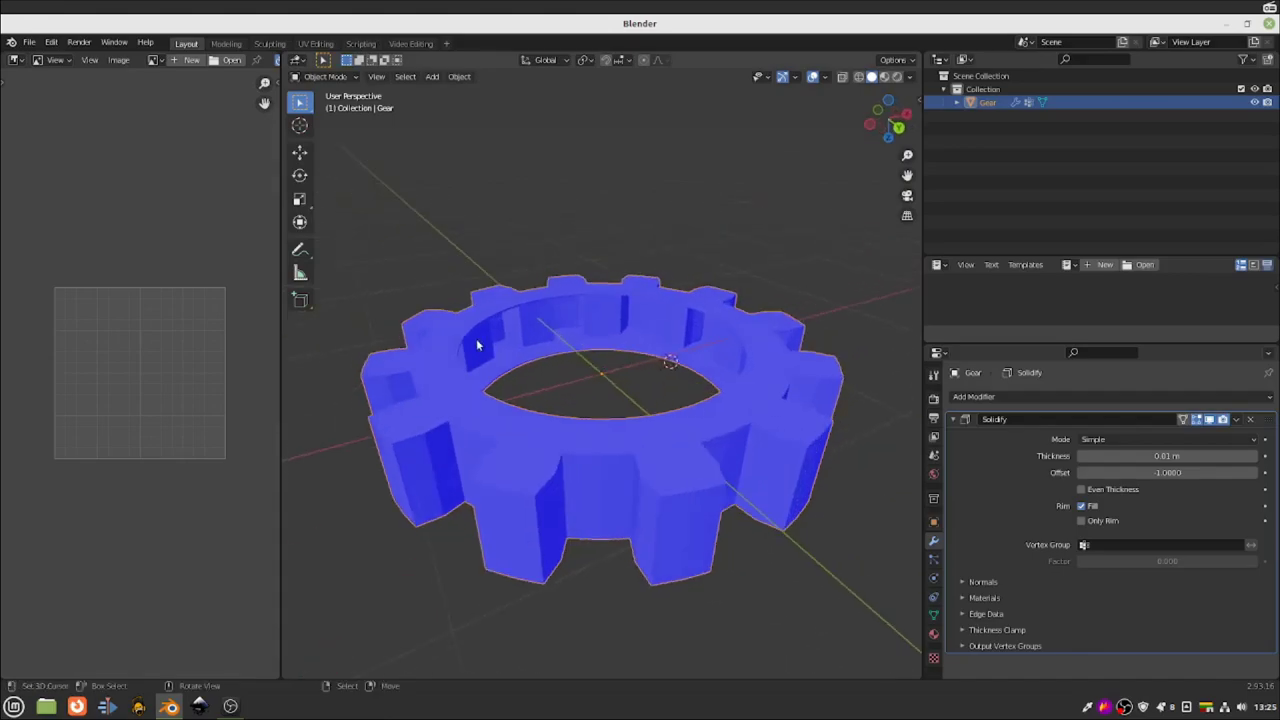
- Set the thickness of the fresh Solidify modifier to 0.2 m
click(1123, 457)
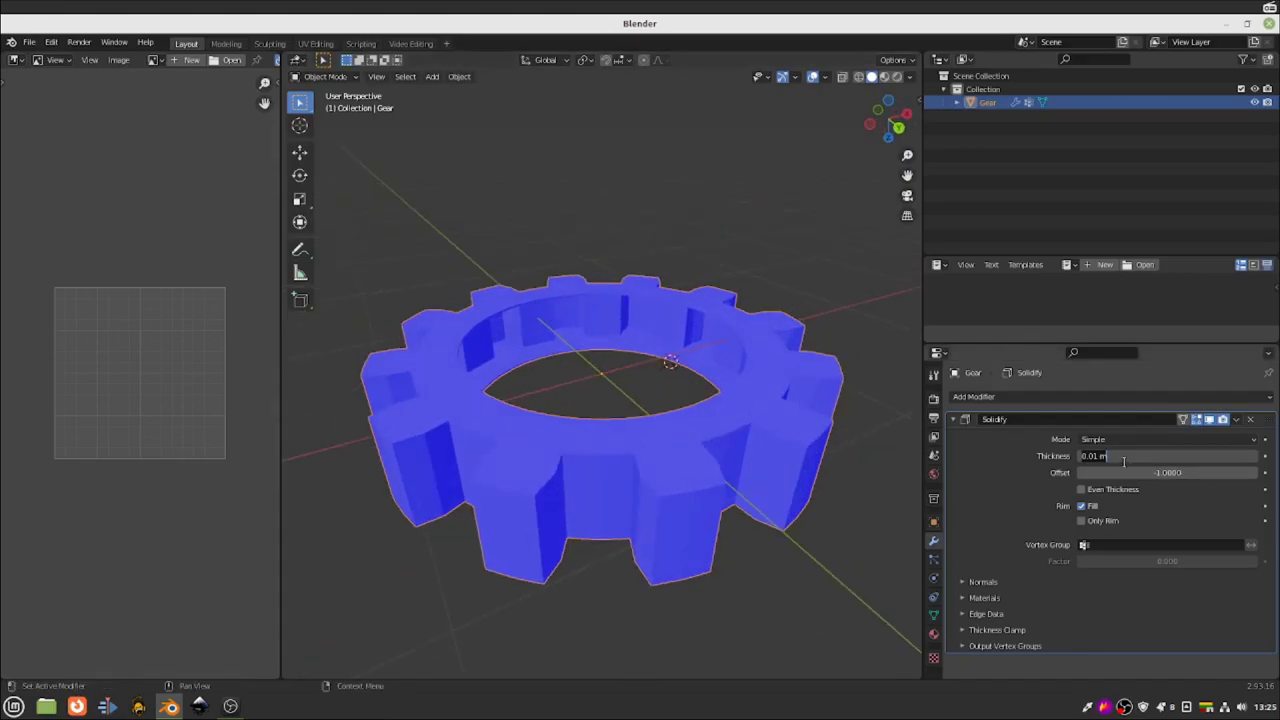
text(0.2)
key(Return)
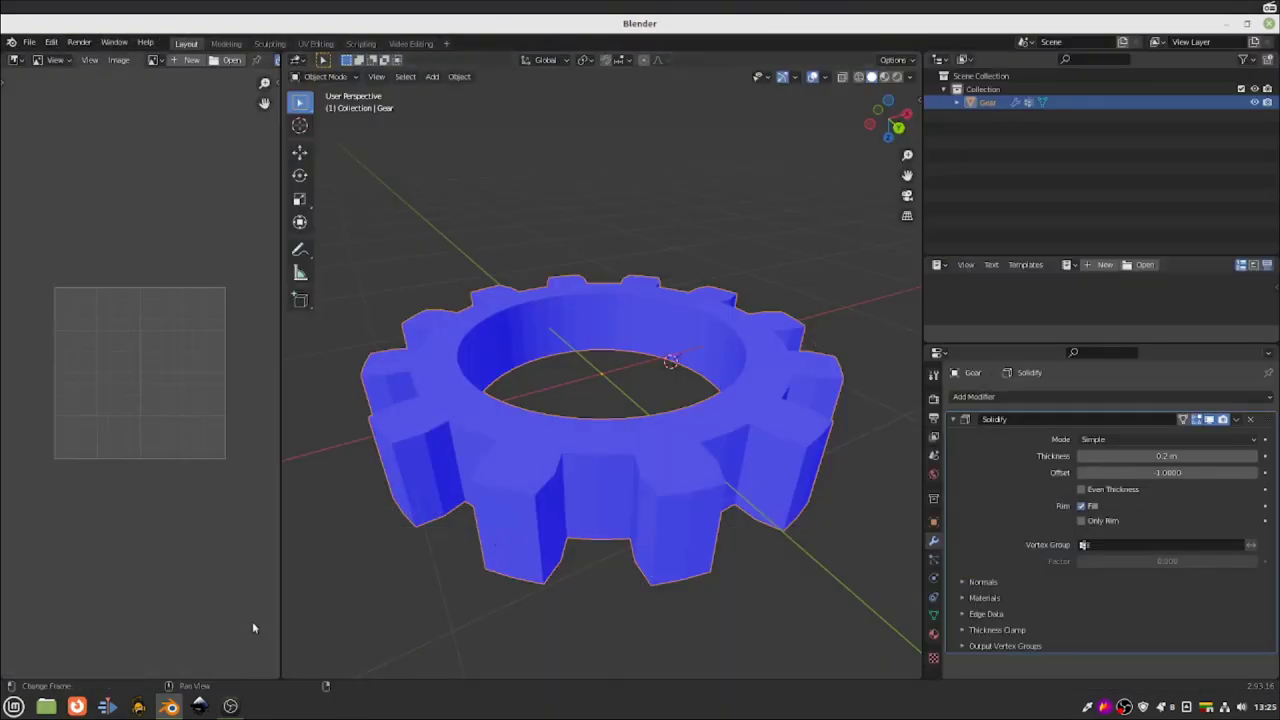
click(230, 706)
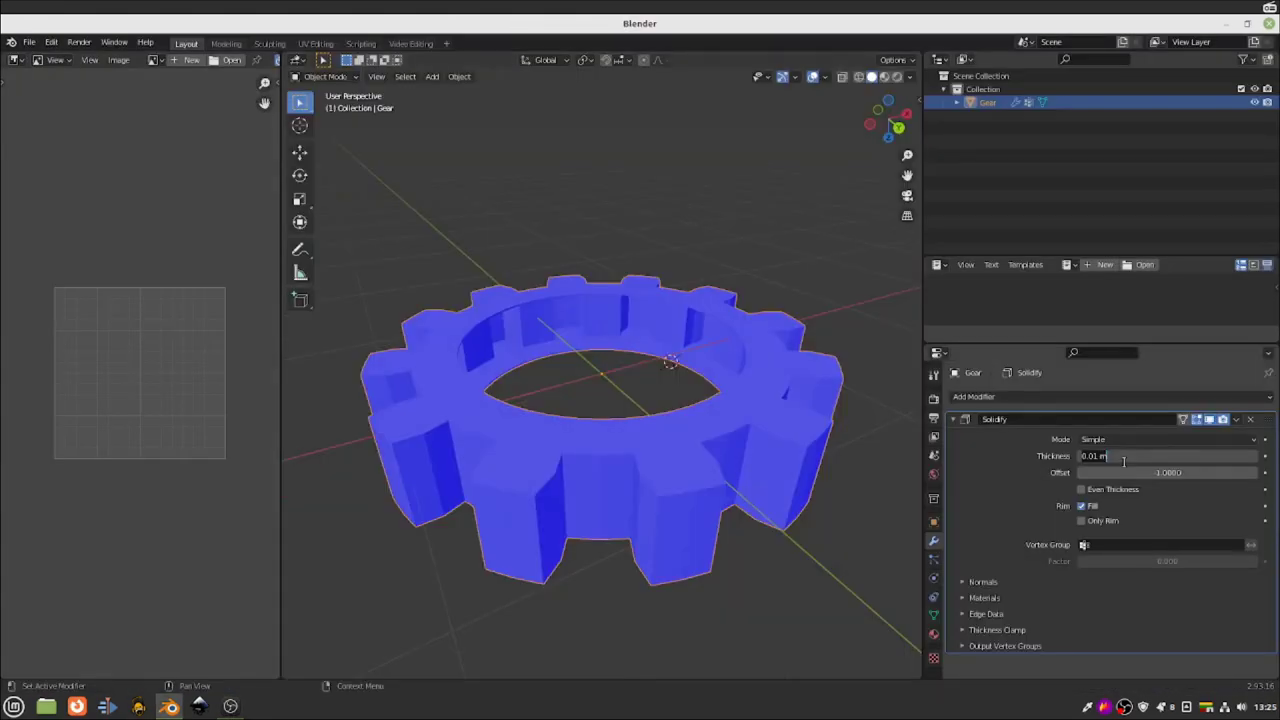
text(0.2)
key(Return)
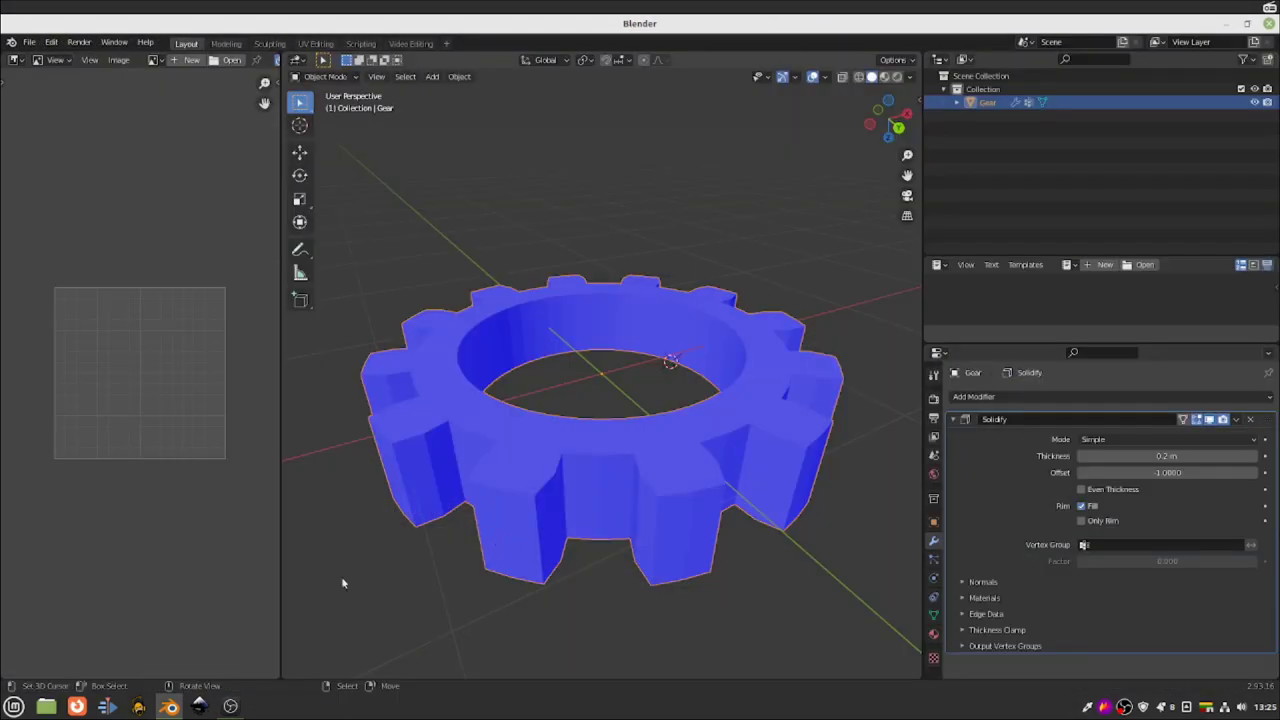
click(230, 706)
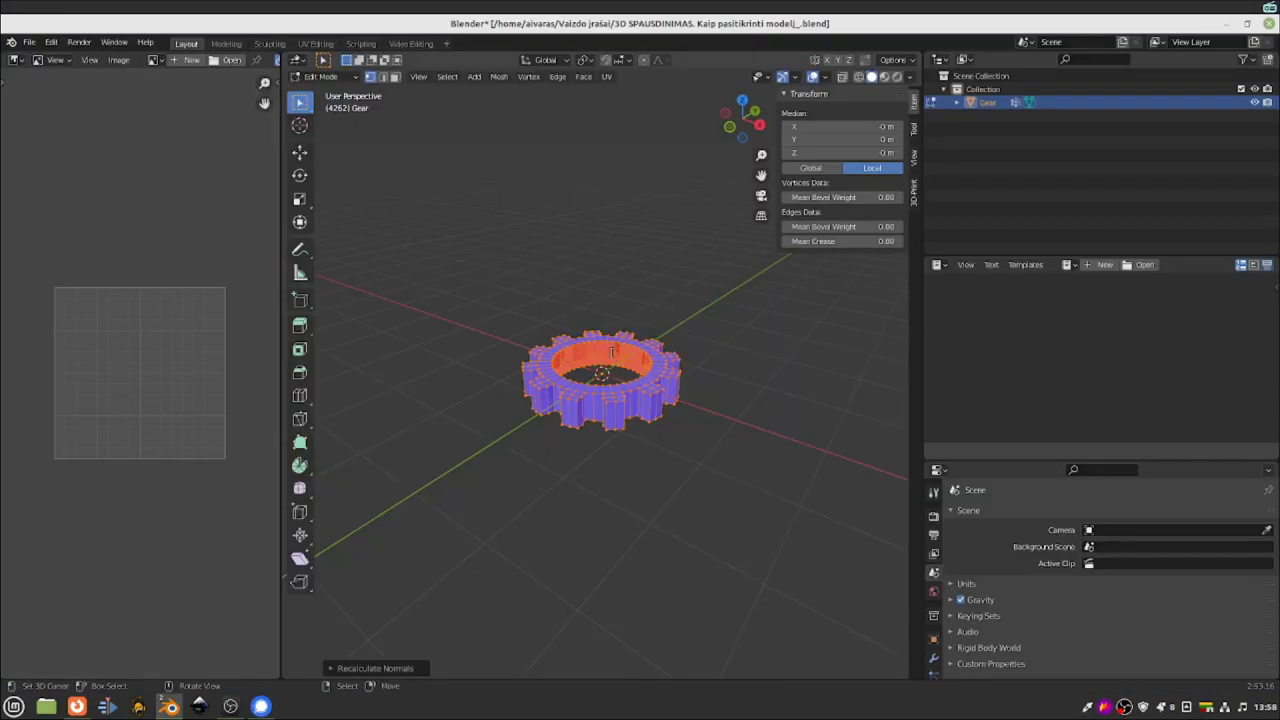
- Recalculate the normals of the whole gear mesh to the inside and return to object mode
key(F3)
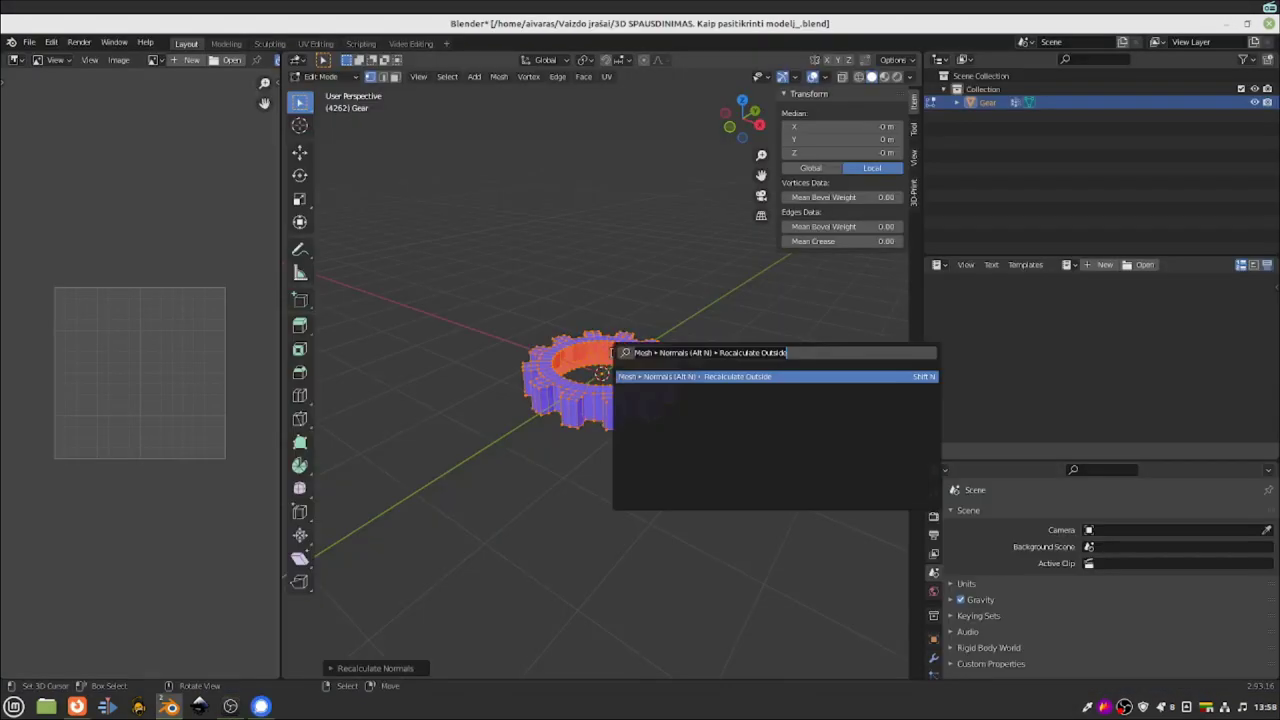
text(recal)
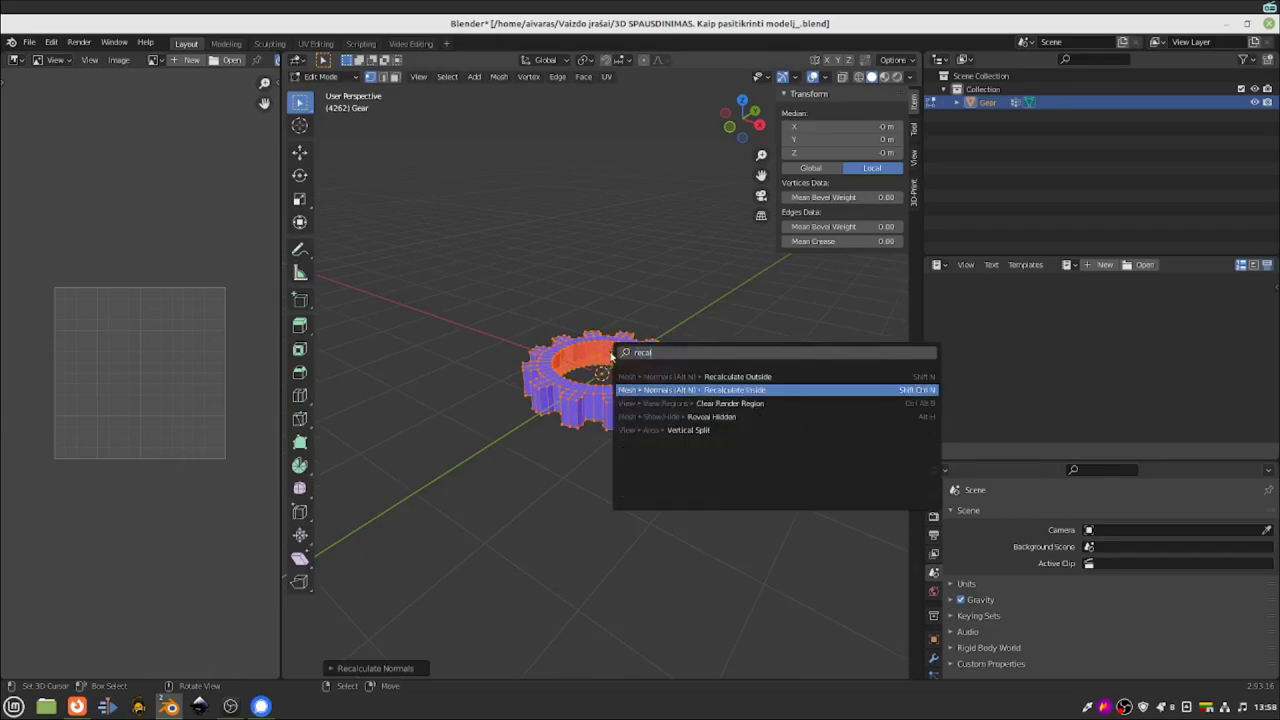
key(Return)
scroll(631, 371, down, 4)
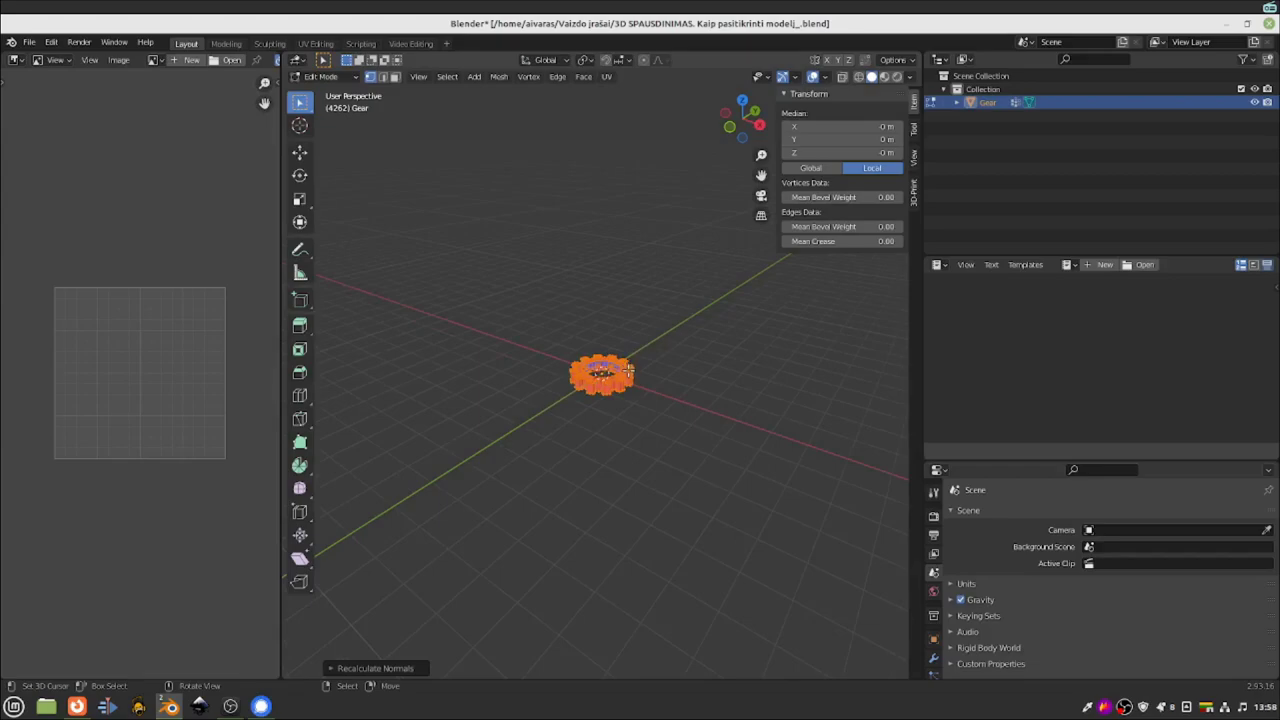
key(Tab)
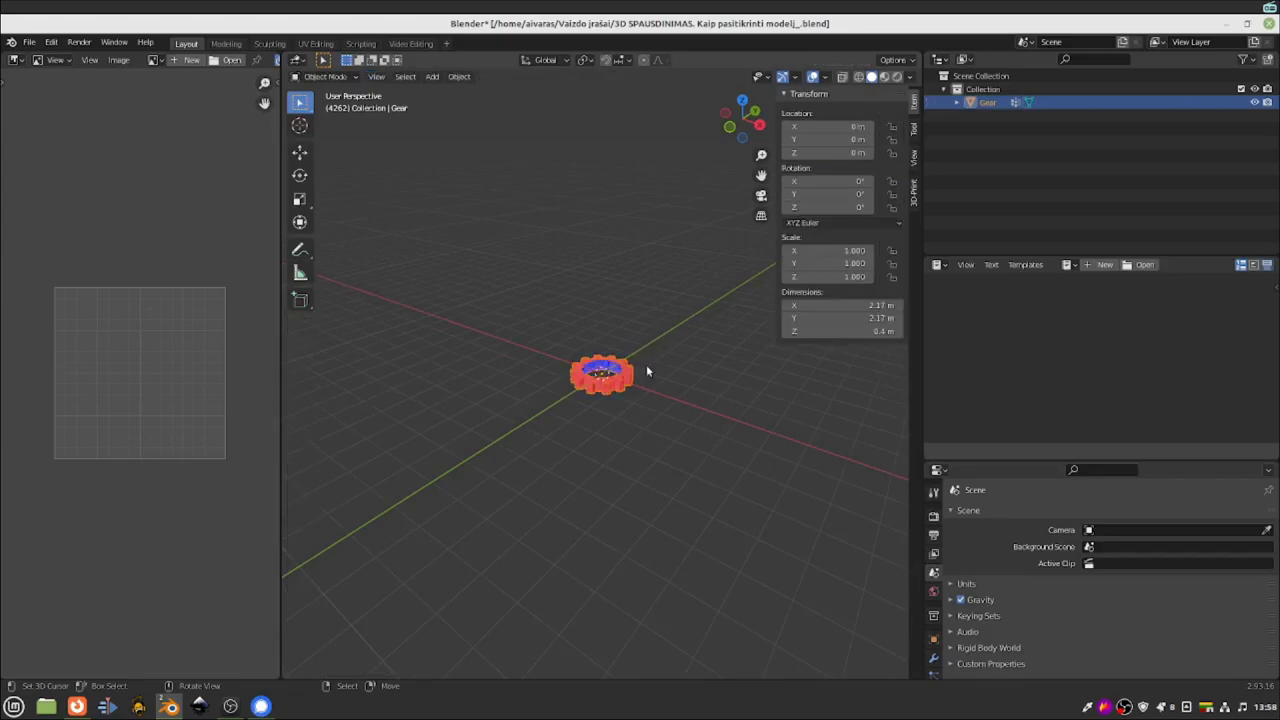
- Add a Solidify modifier to the gear with inverted normals
scroll(601, 372, up, 12)
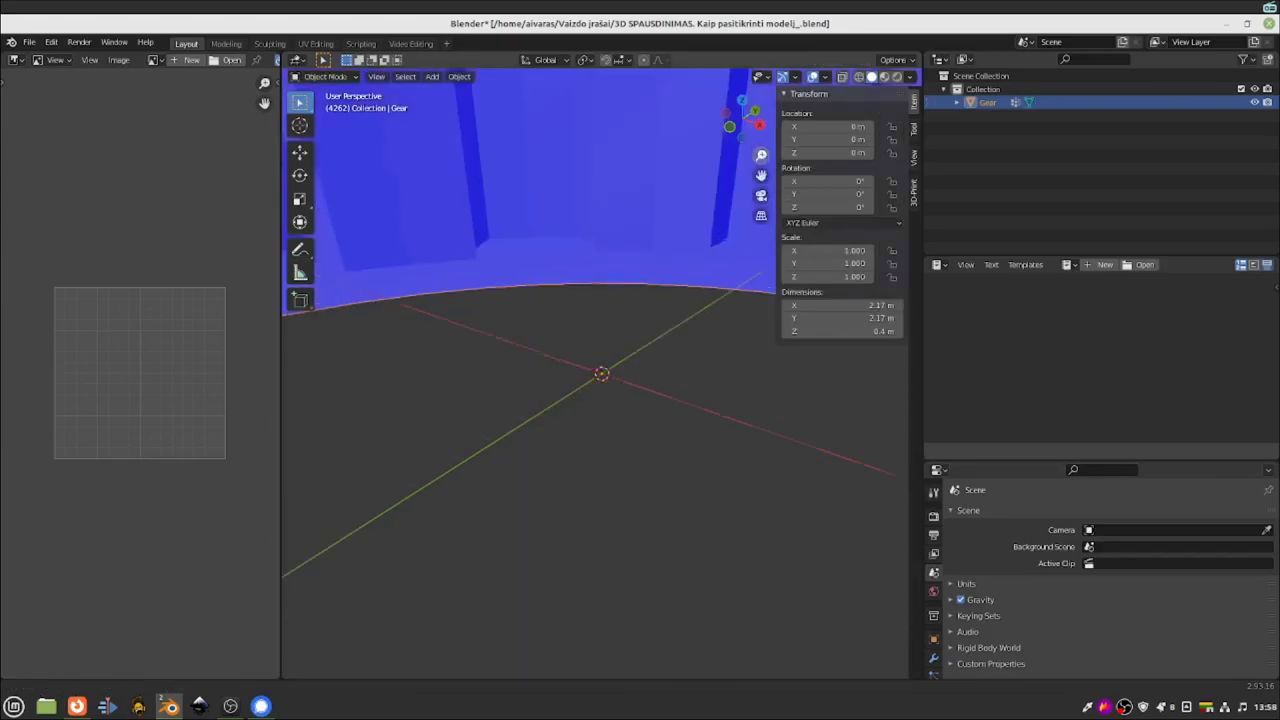
scroll(601, 372, down, 3)
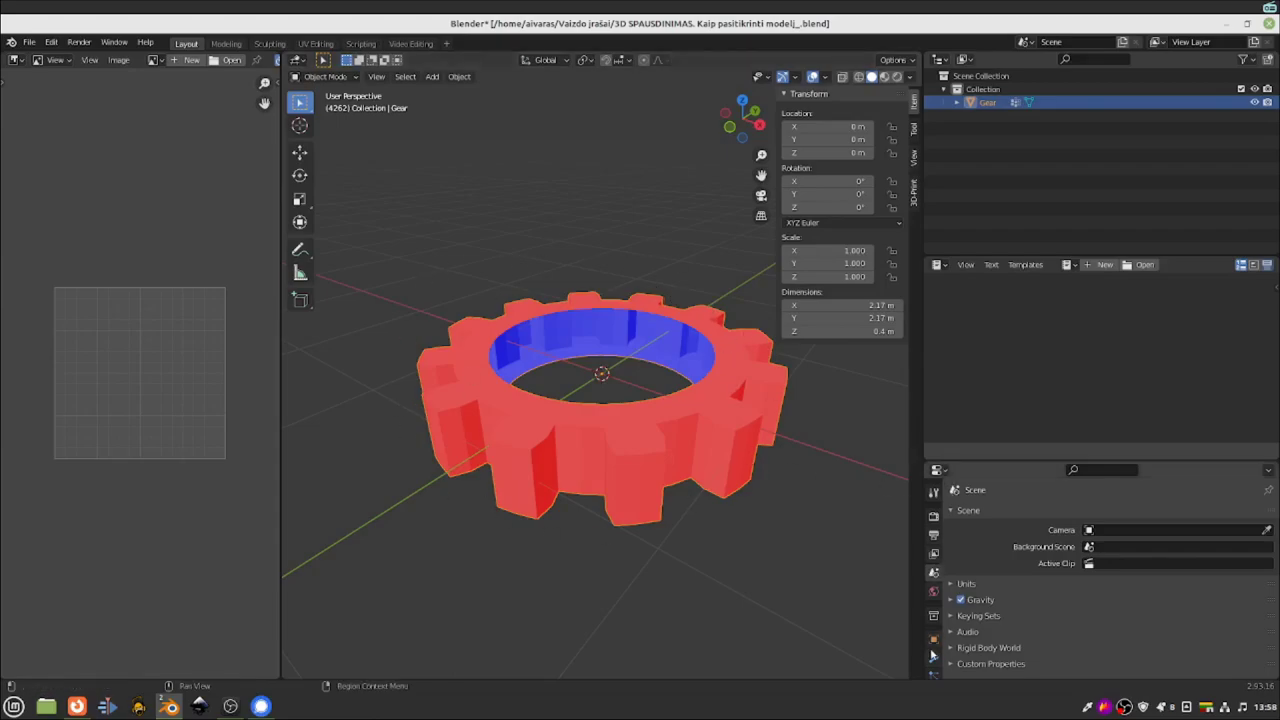
click(933, 658)
click(1023, 513)
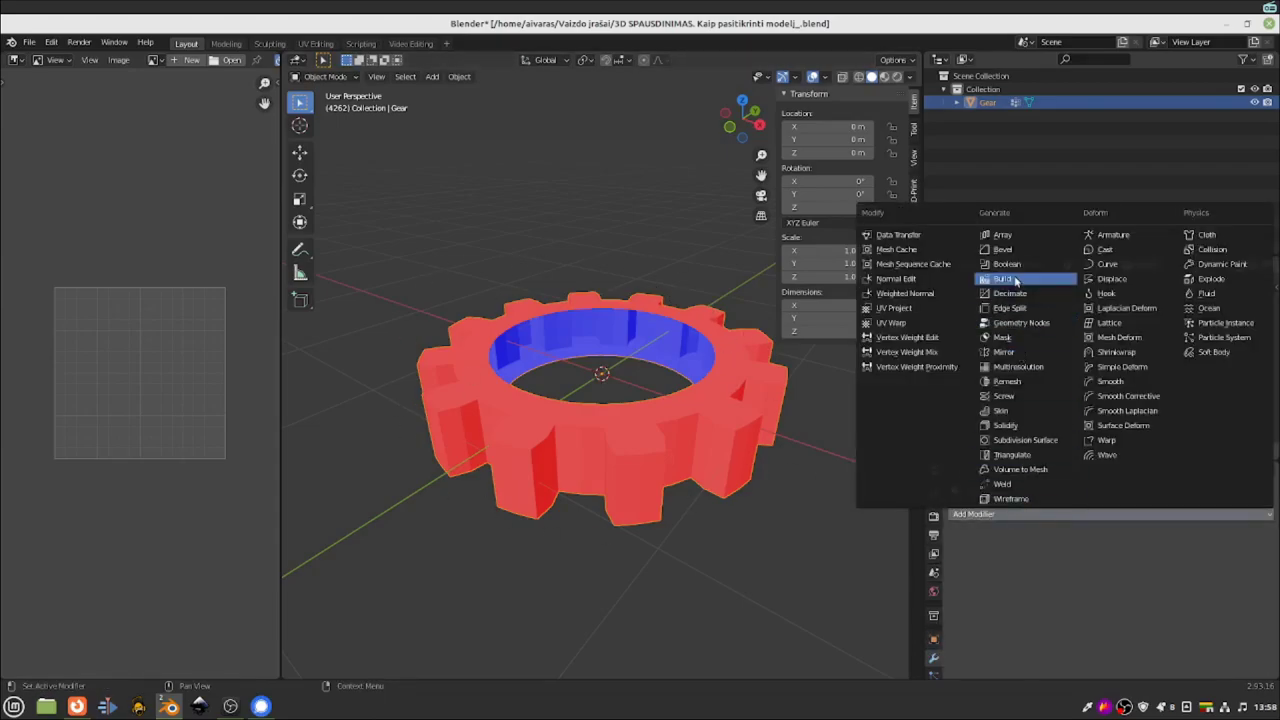
click(1015, 425)
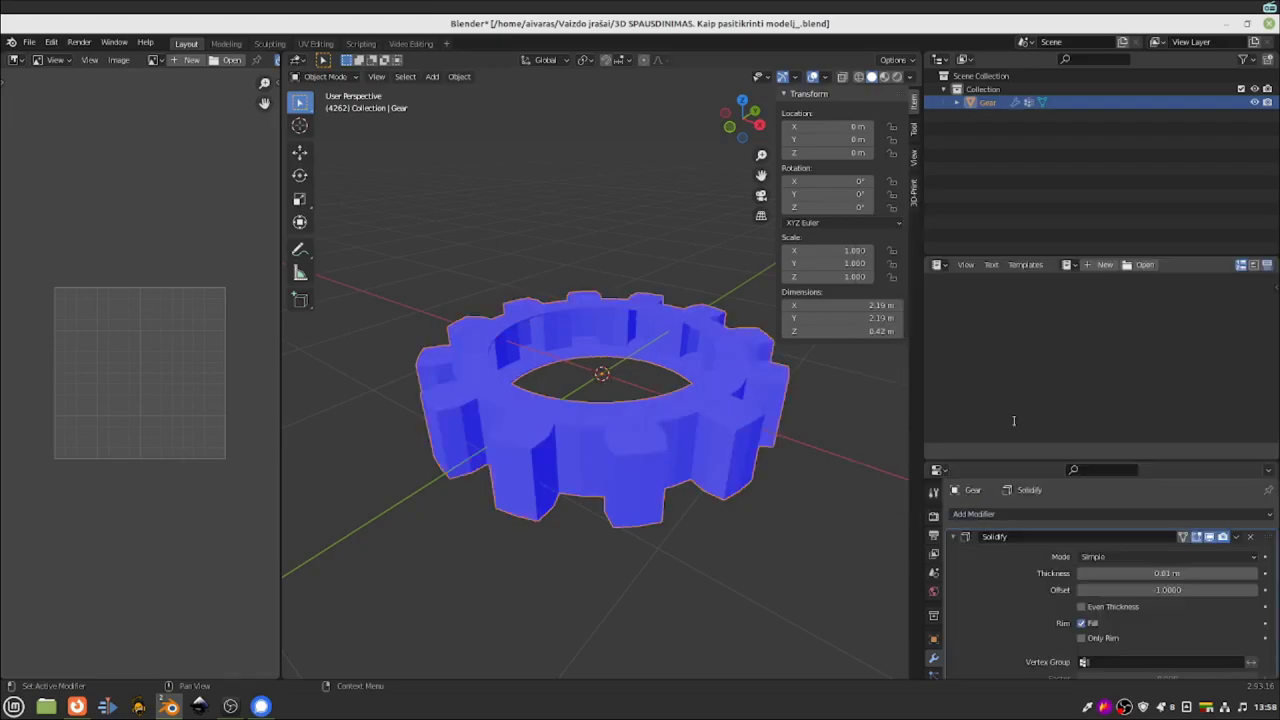